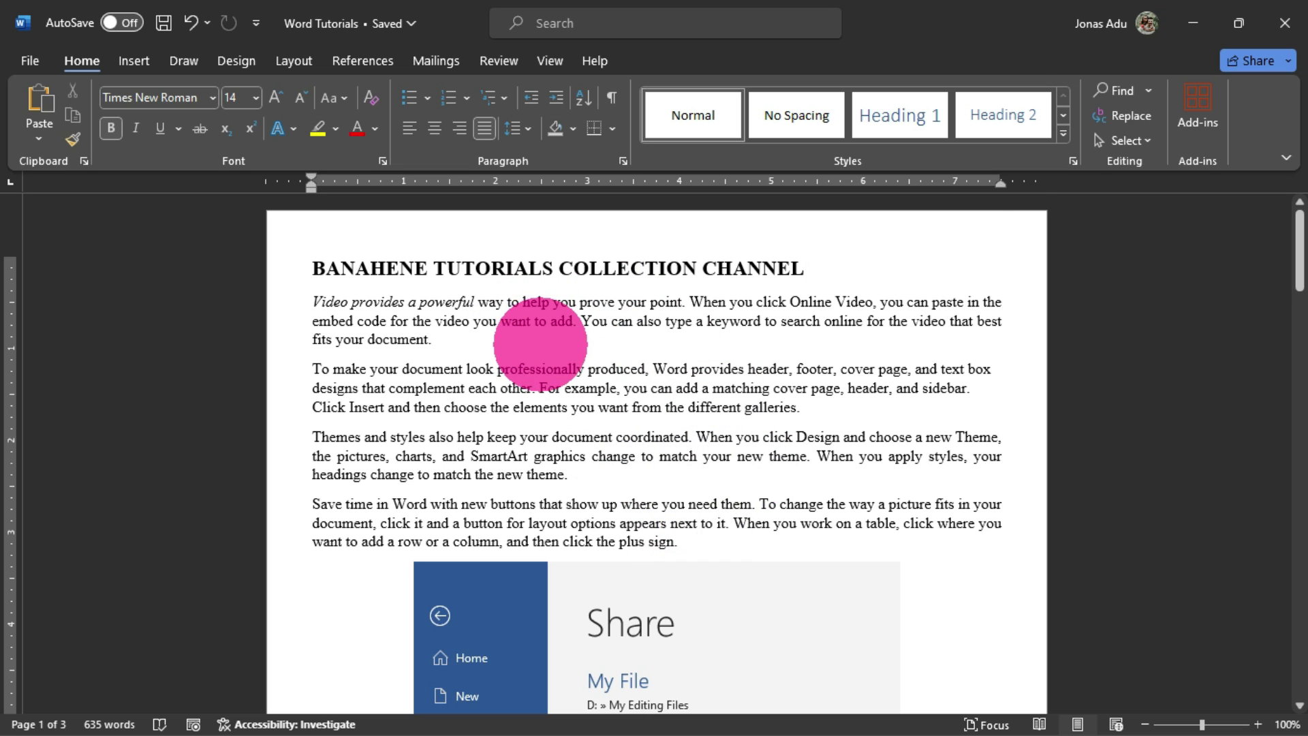
# - Scroll down past the screenshots to the 'Insert Video into Microsoft Word' heading
pyautogui.scroll(-13, 540, 344)
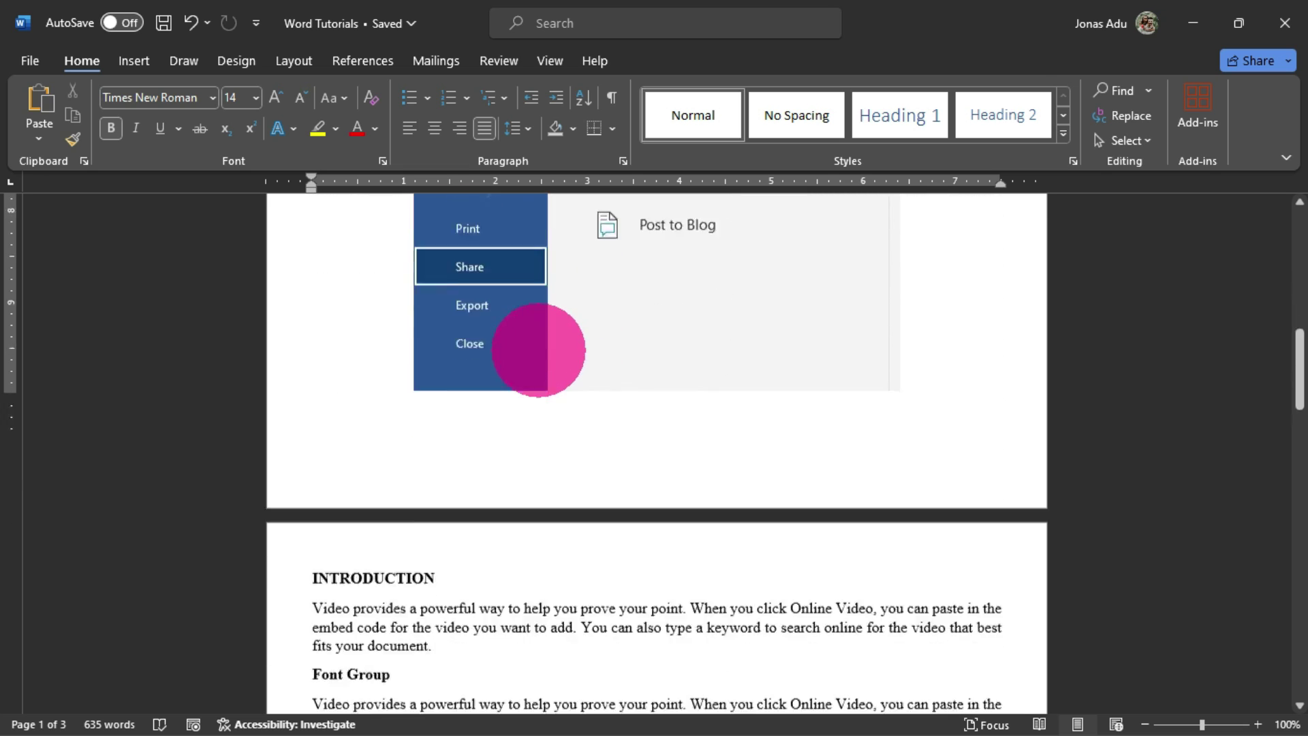
pyautogui.scroll(-9, 538, 350)
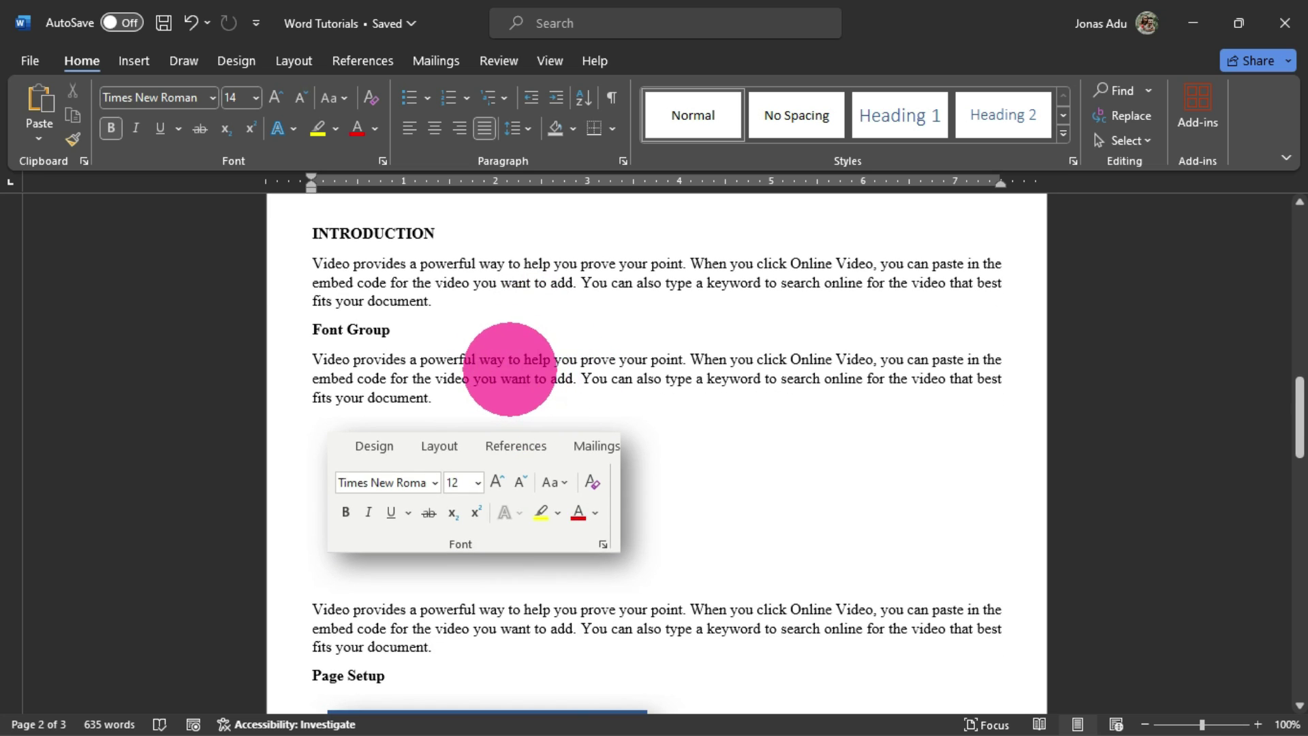
pyautogui.scroll(-1, 509, 368)
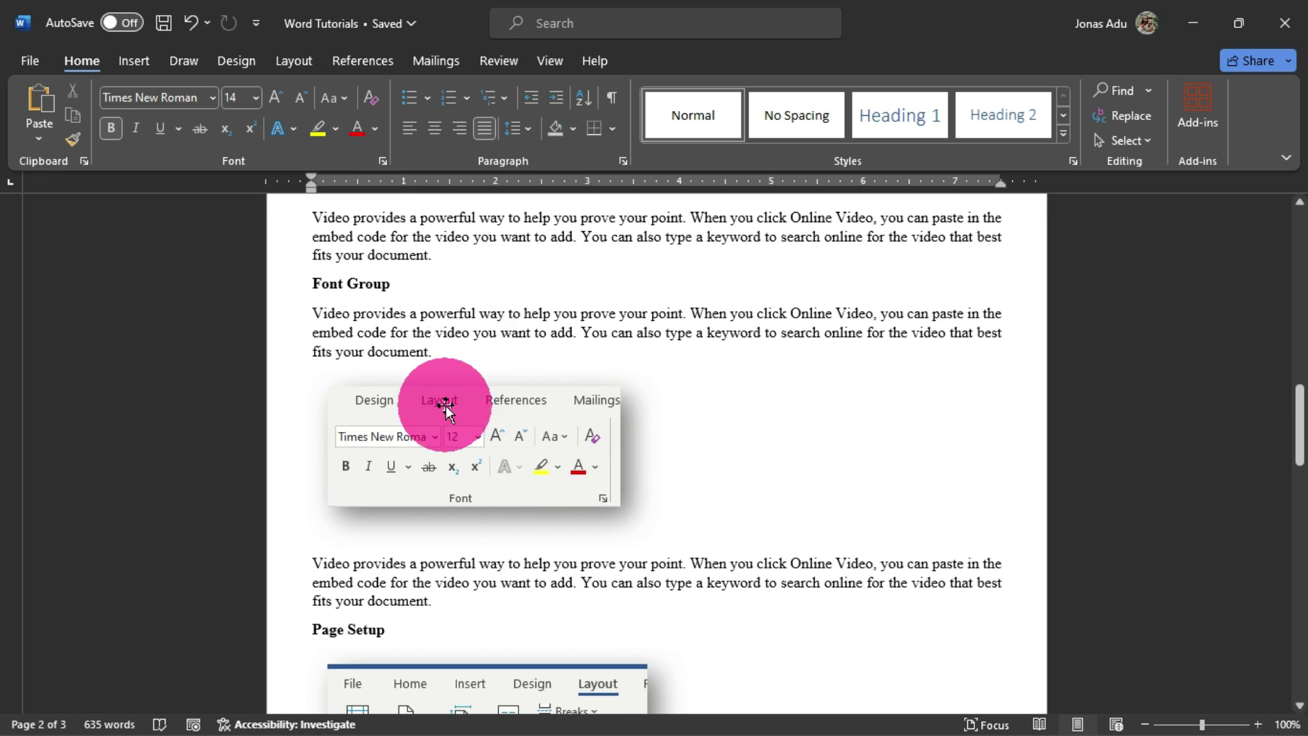
pyautogui.scroll(-15, 446, 409)
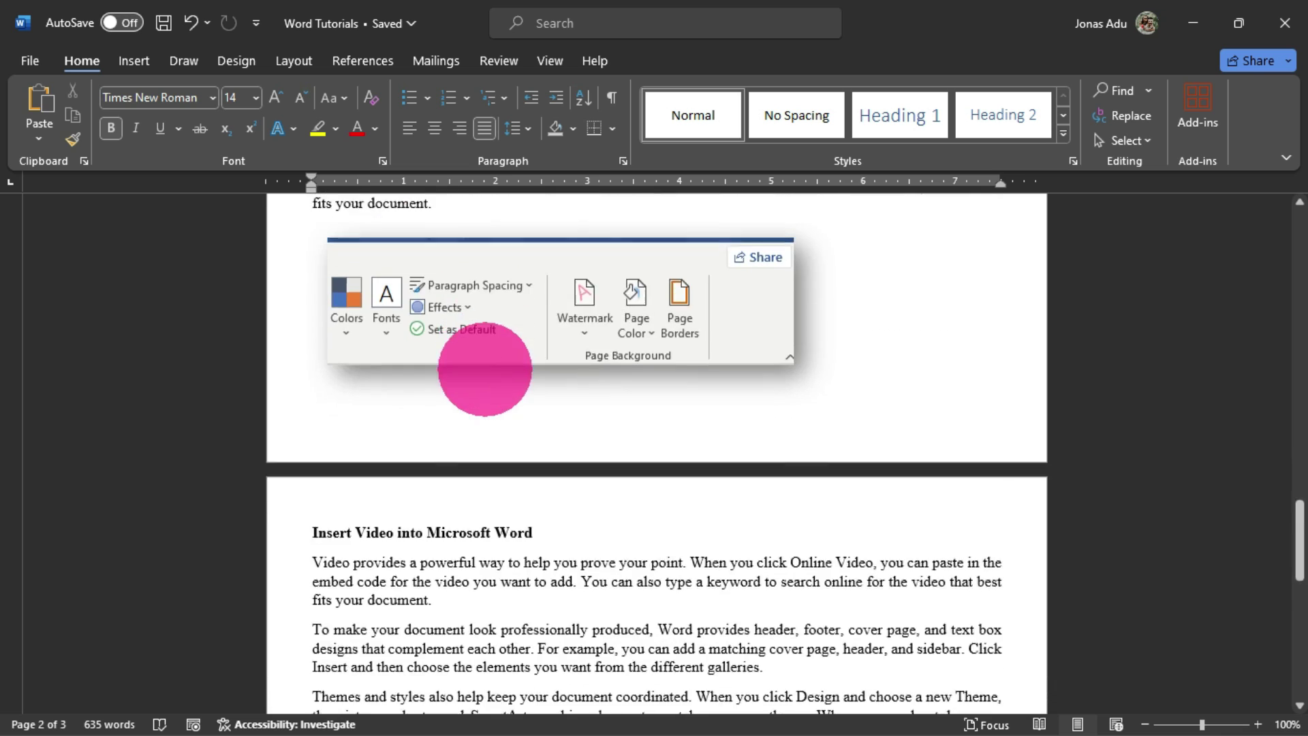
pyautogui.scroll(-5, 485, 369)
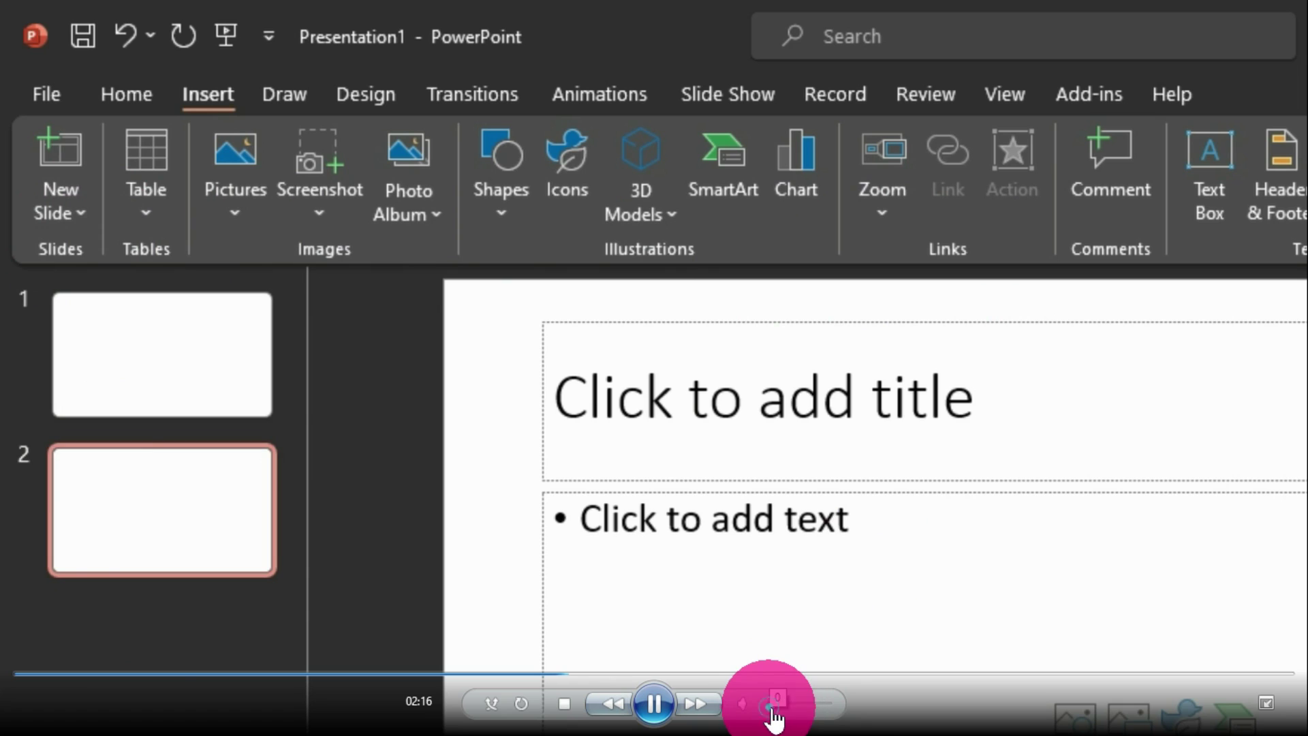
# - Raise the playing video's volume slider to about 62
pyautogui.moveTo(772, 708); pyautogui.dragTo(828, 714)
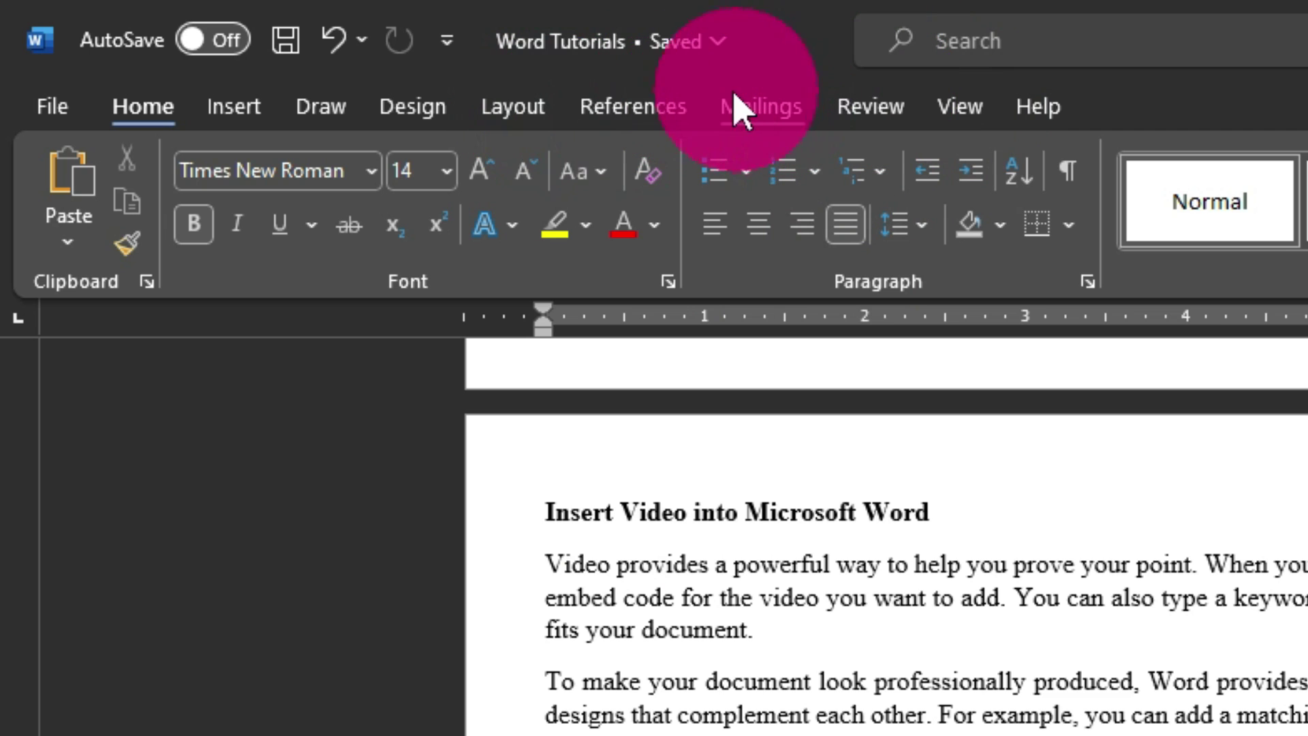
# - Enable the Developer tab under Main Tabs in Customize the Ribbon
pyautogui.rightClick(756, 109)
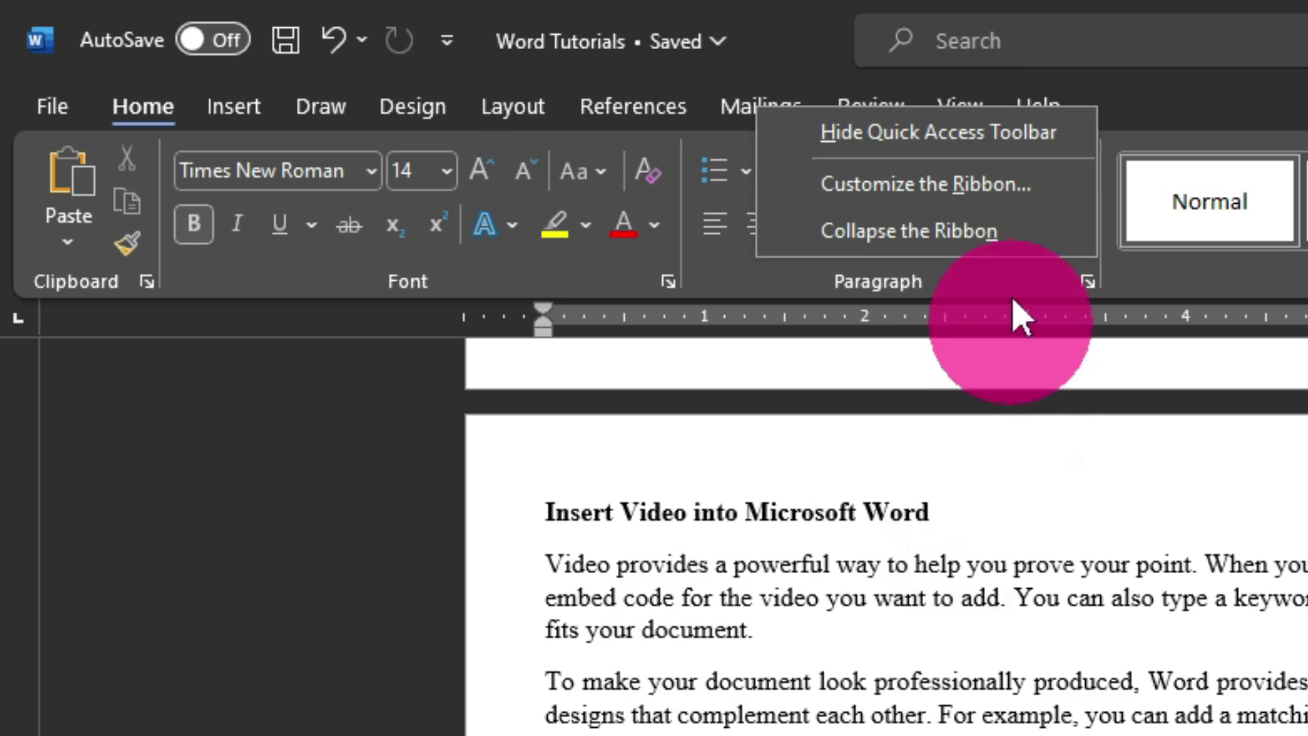
pyautogui.click(992, 194)
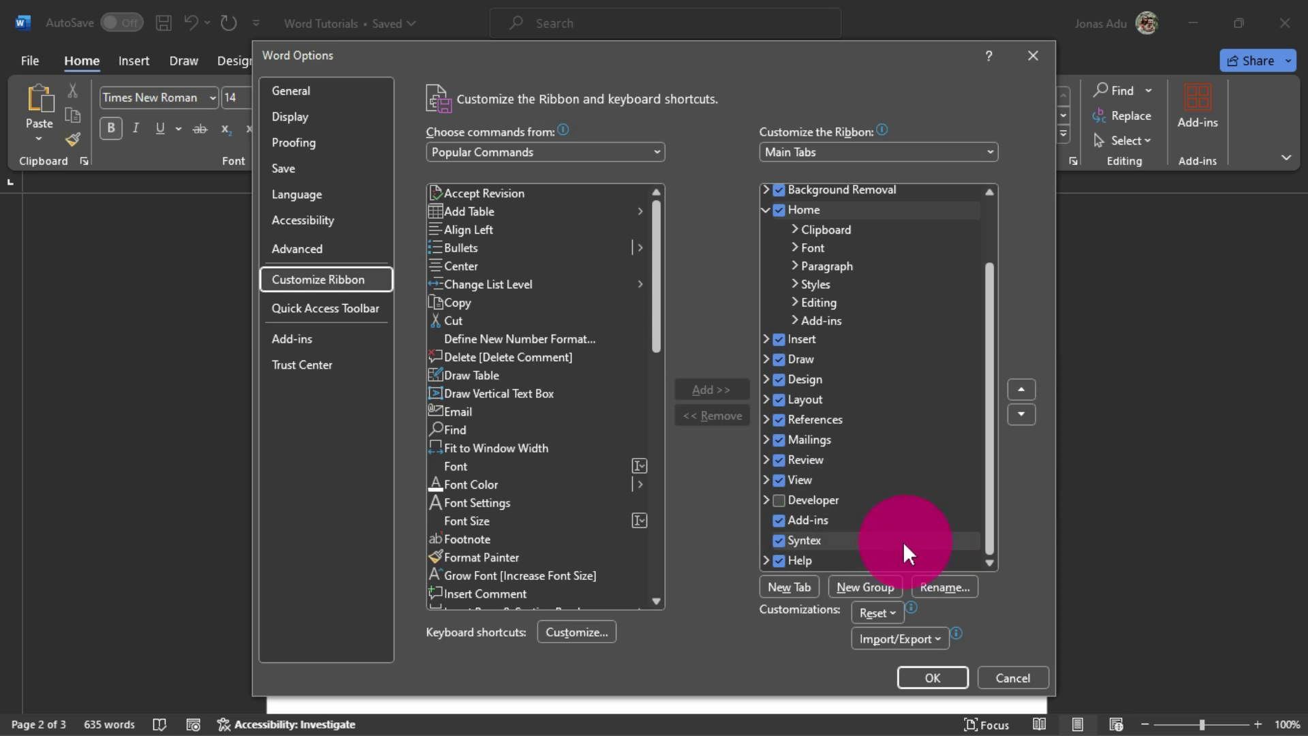
pyautogui.click(778, 499)
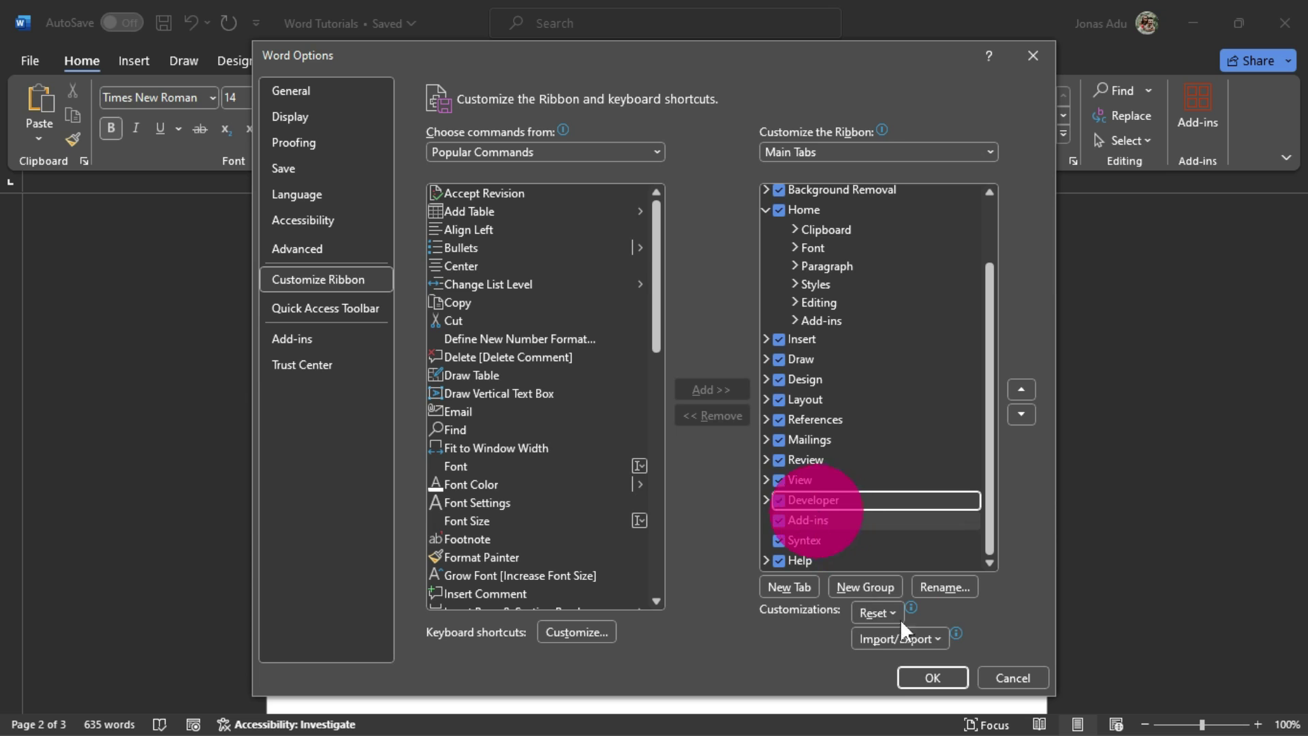
pyautogui.click(922, 681)
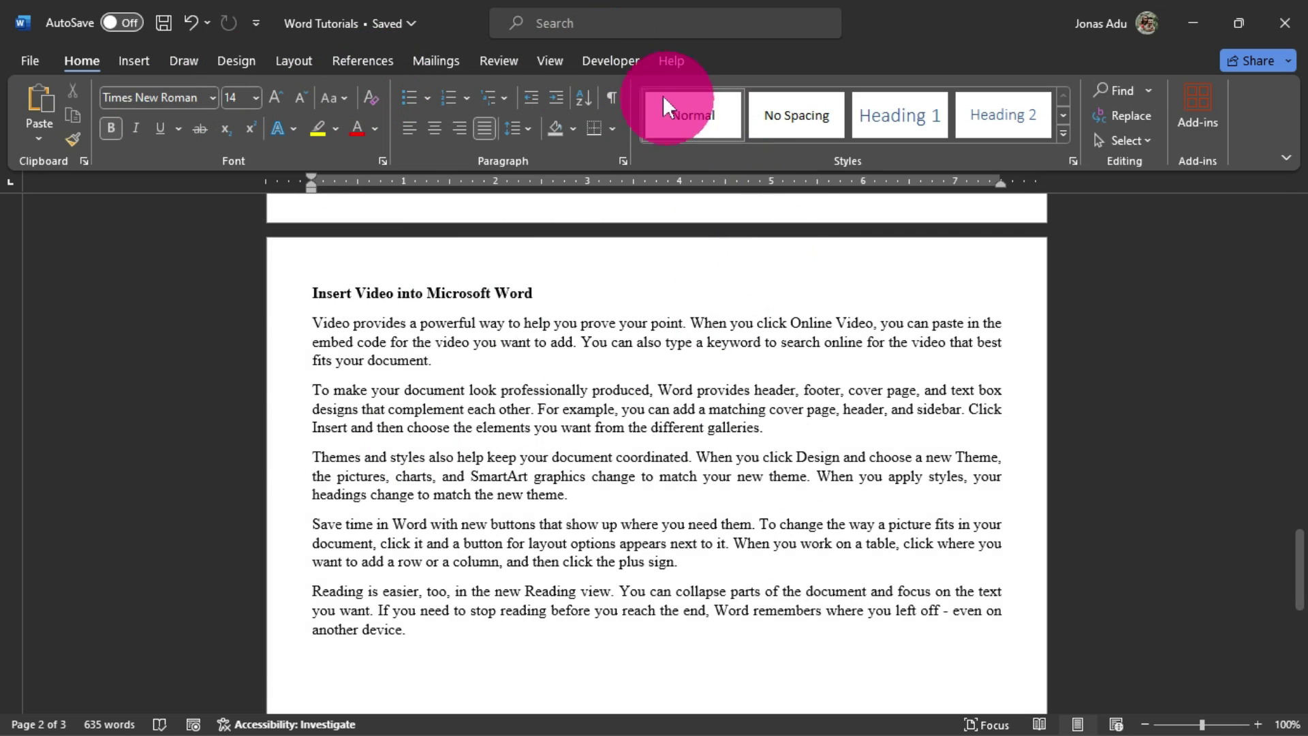
# - Switch to the Developer tab and add an empty line after 'another device.'
pyautogui.click(611, 61)
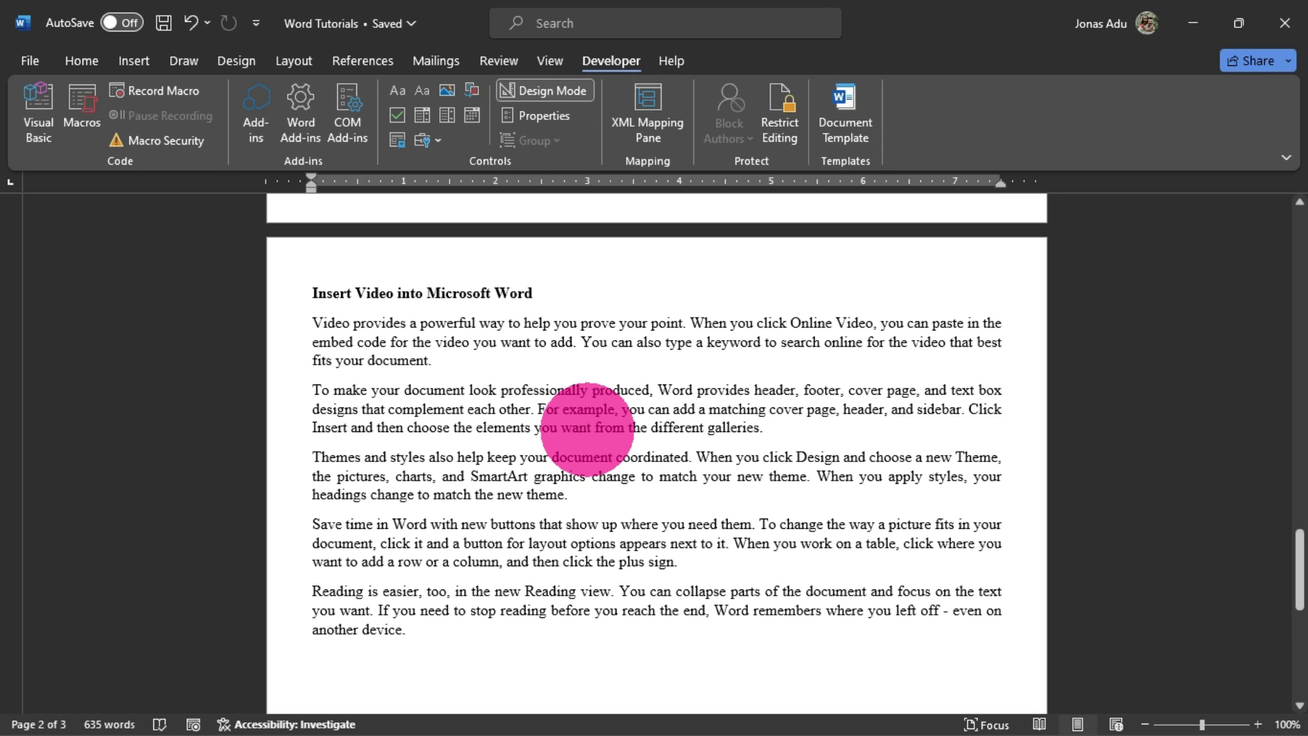
pyautogui.scroll(-3, 408, 613)
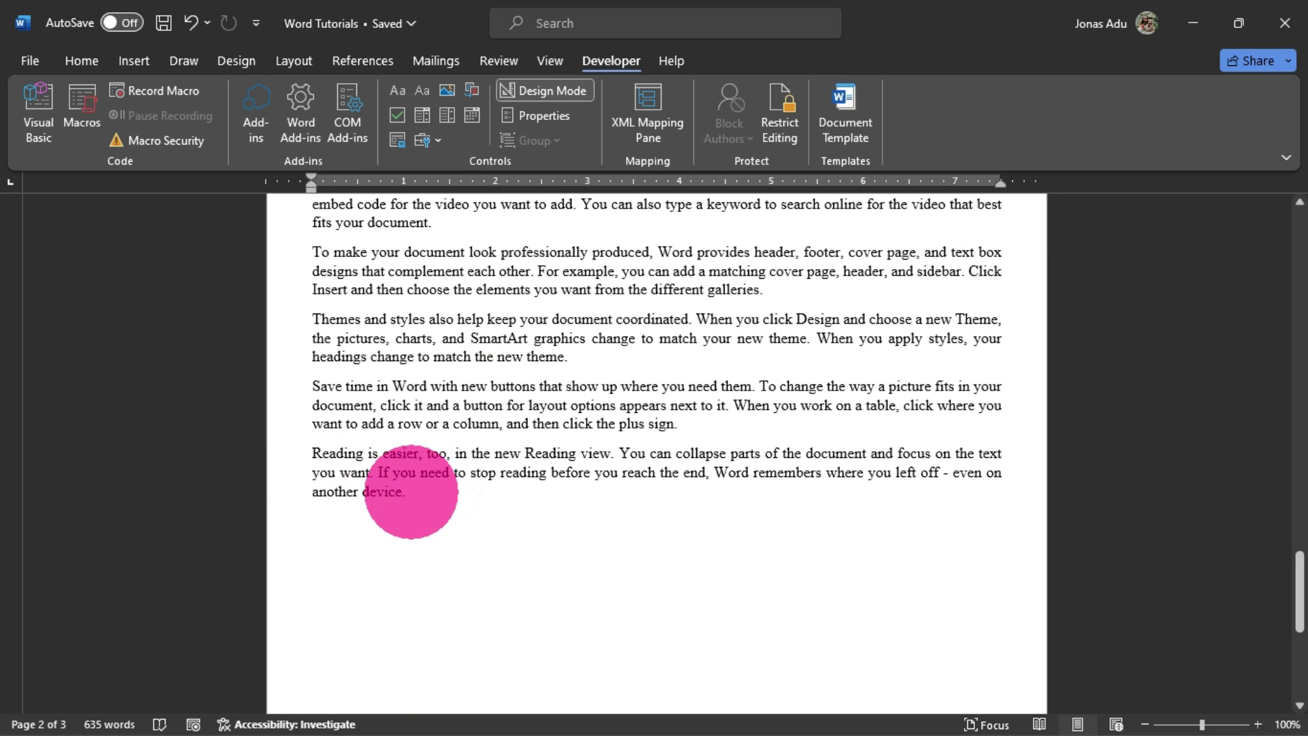
pyautogui.click(421, 494)
pyautogui.press('Return')
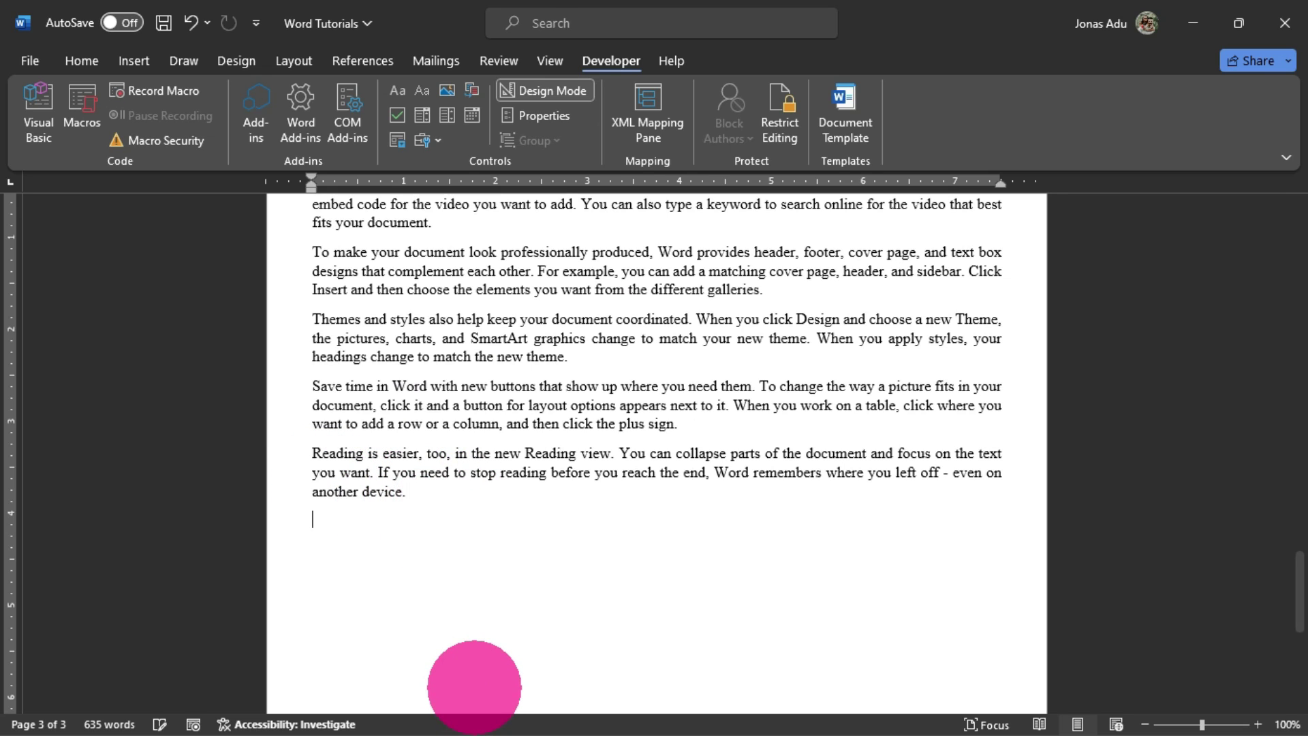
pyautogui.hotkey('ctrl', 'z')
# - With the cursor on the empty line, open More Controls from Legacy Tools
pyautogui.click(299, 572)
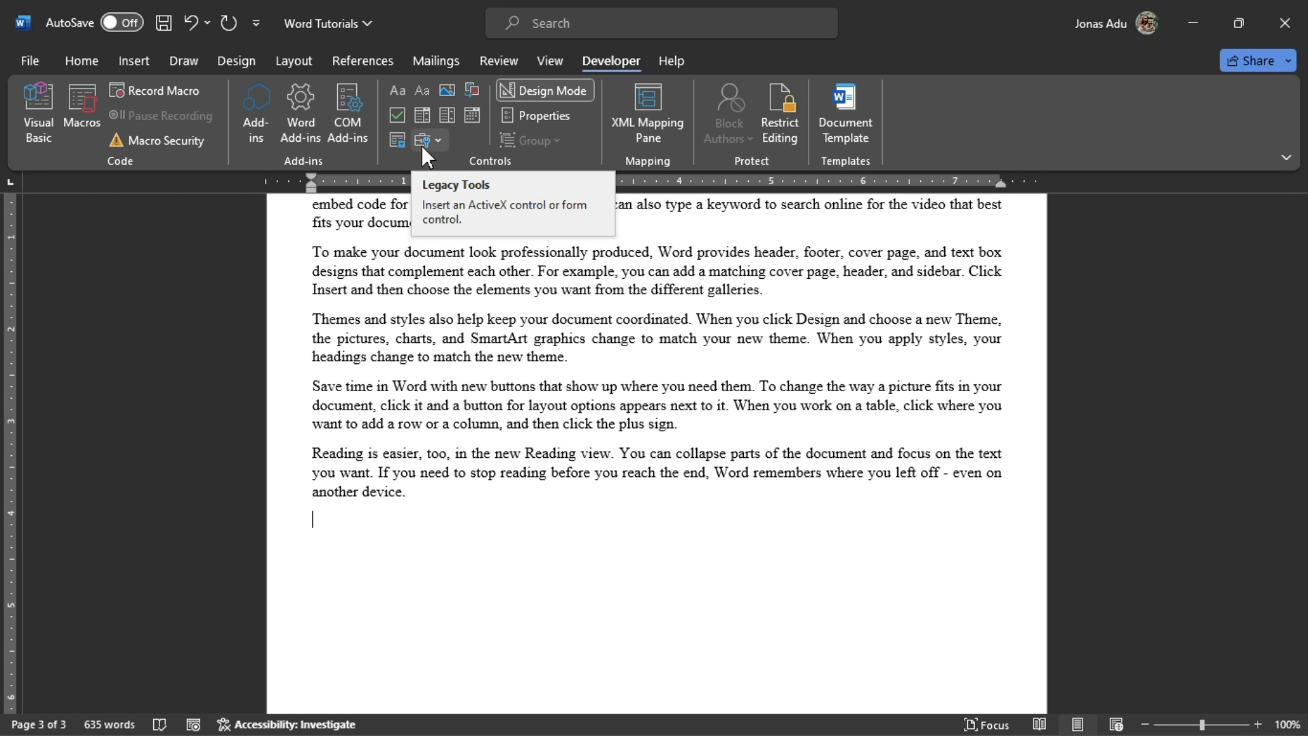
pyautogui.click(440, 141)
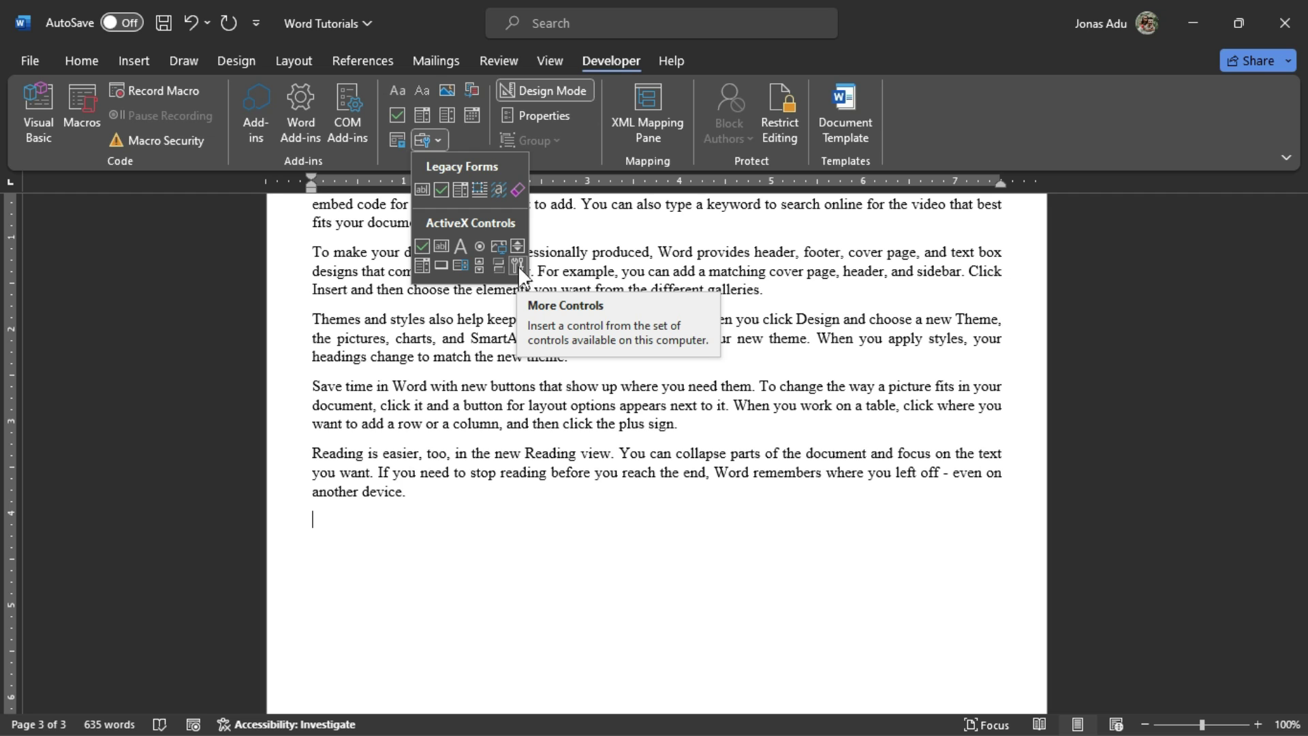
pyautogui.click(517, 264)
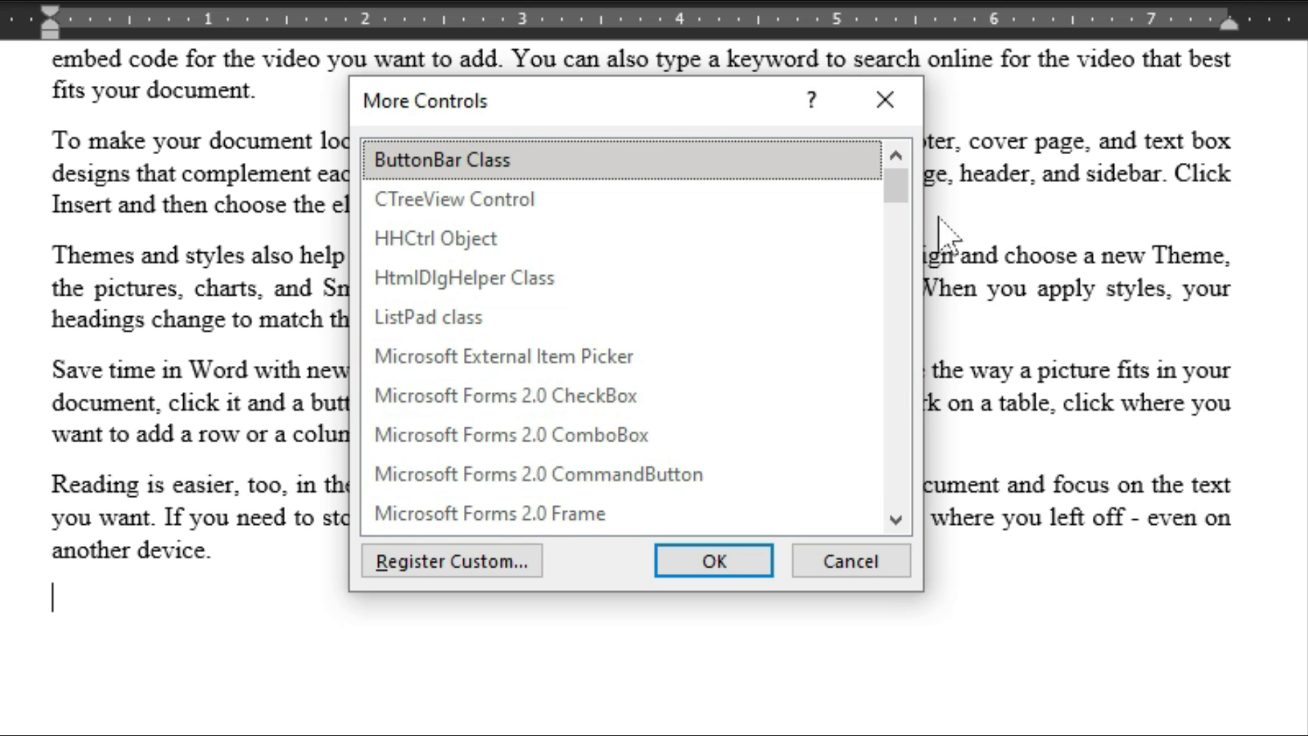
# - Pick Windows Media Player from the More Controls list and insert it
pyautogui.click(895, 186)
pyautogui.moveTo(895, 185); pyautogui.dragTo(910, 526)
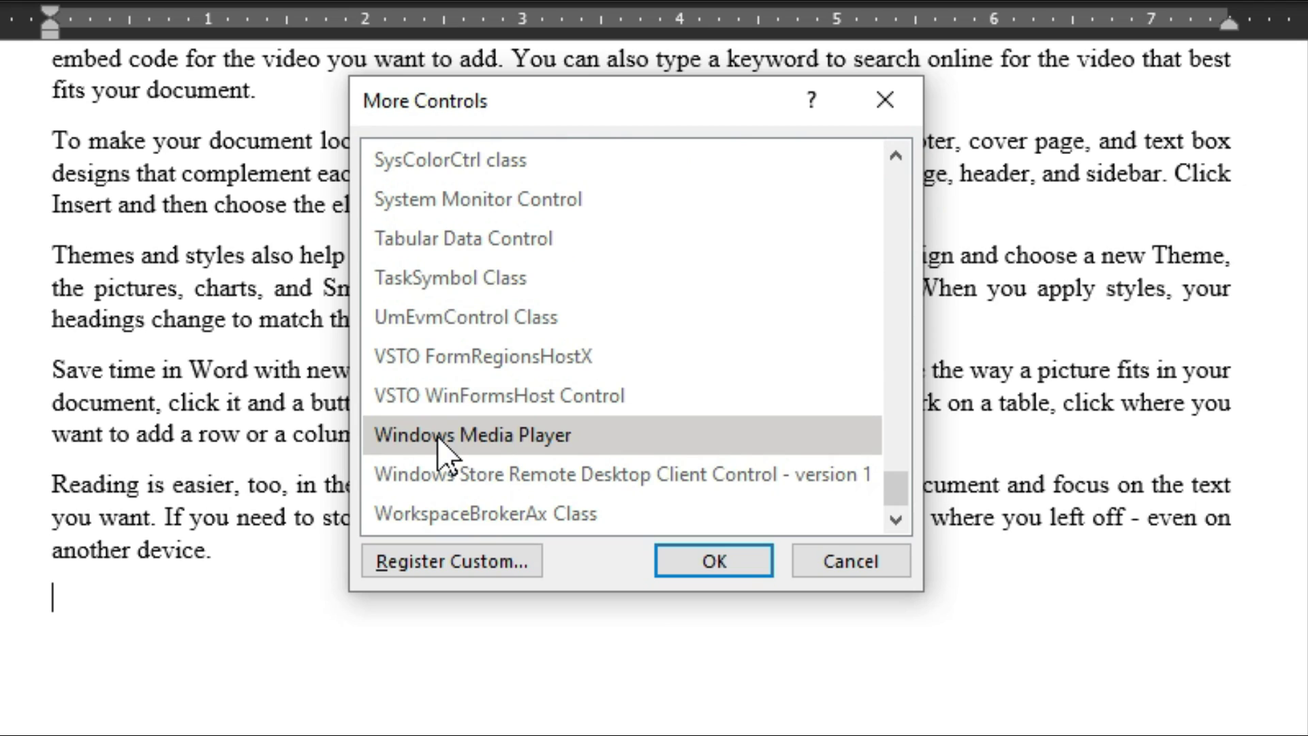
pyautogui.click(479, 434)
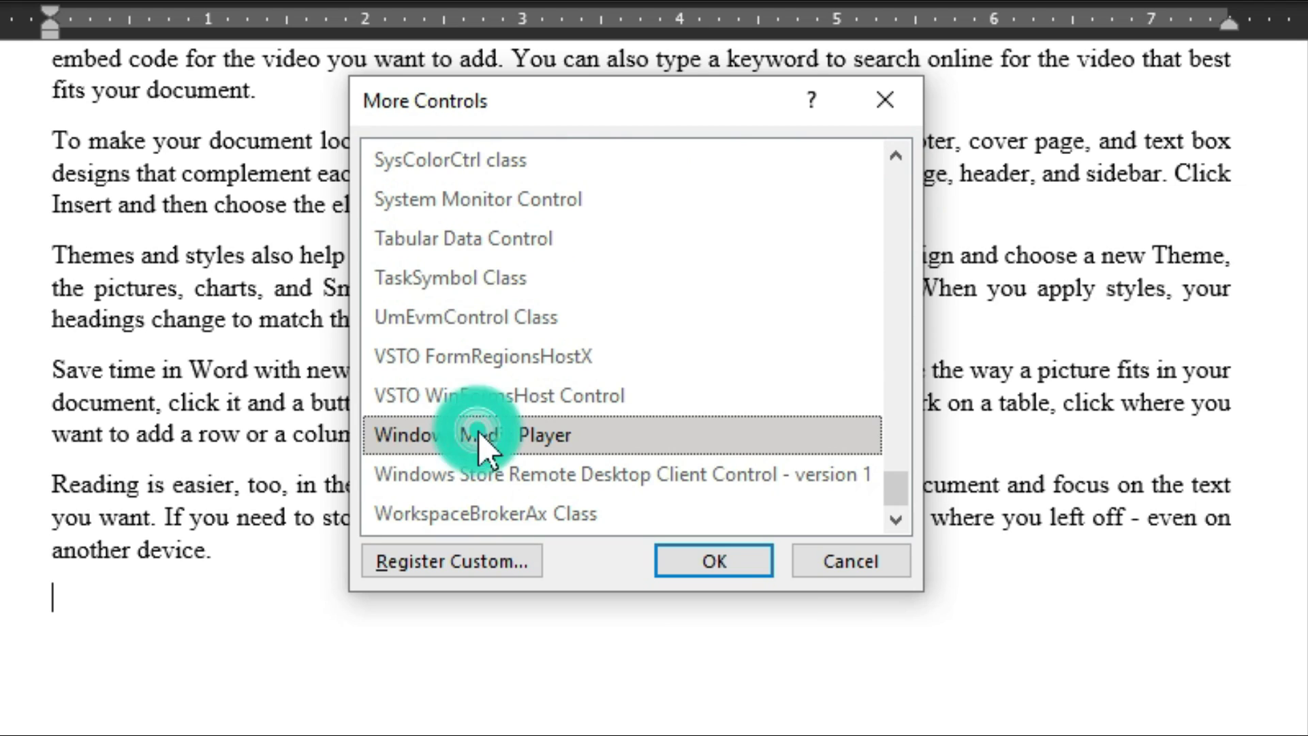
pyautogui.click(712, 568)
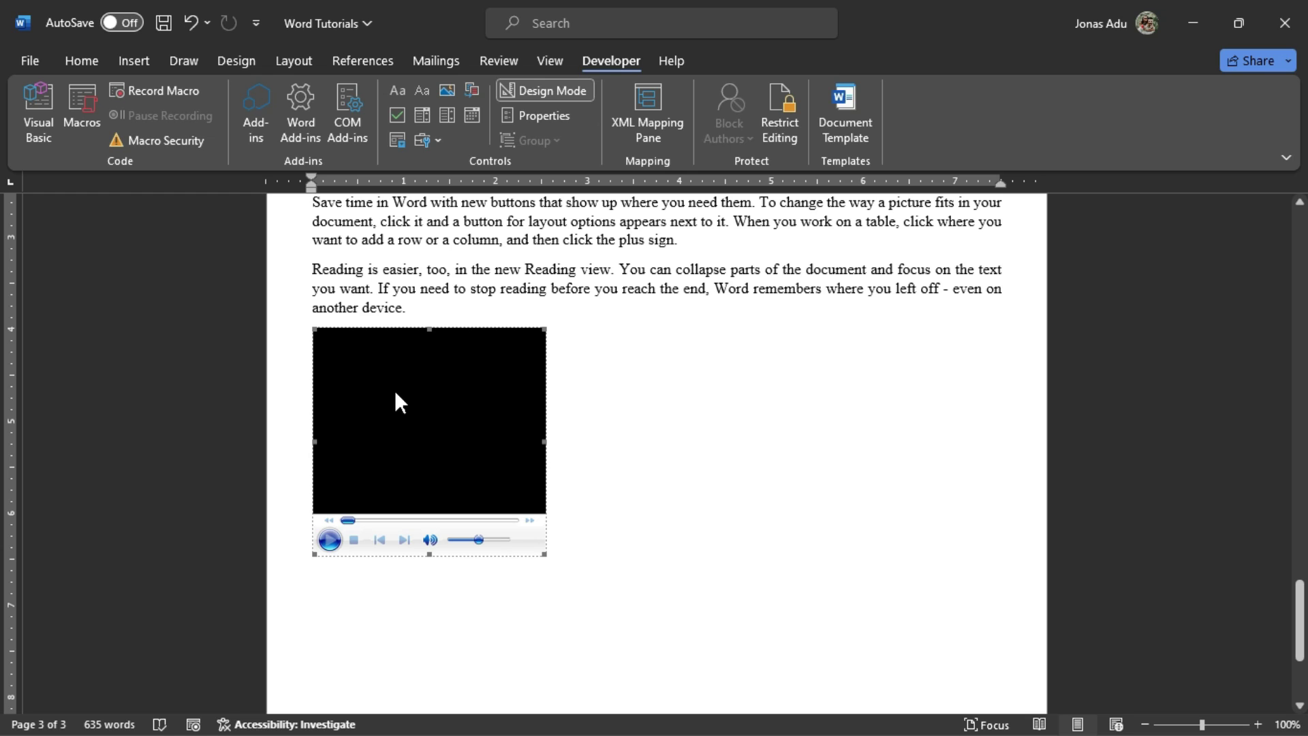
# - Select the media player control and show its Properties list
pyautogui.click(433, 392)
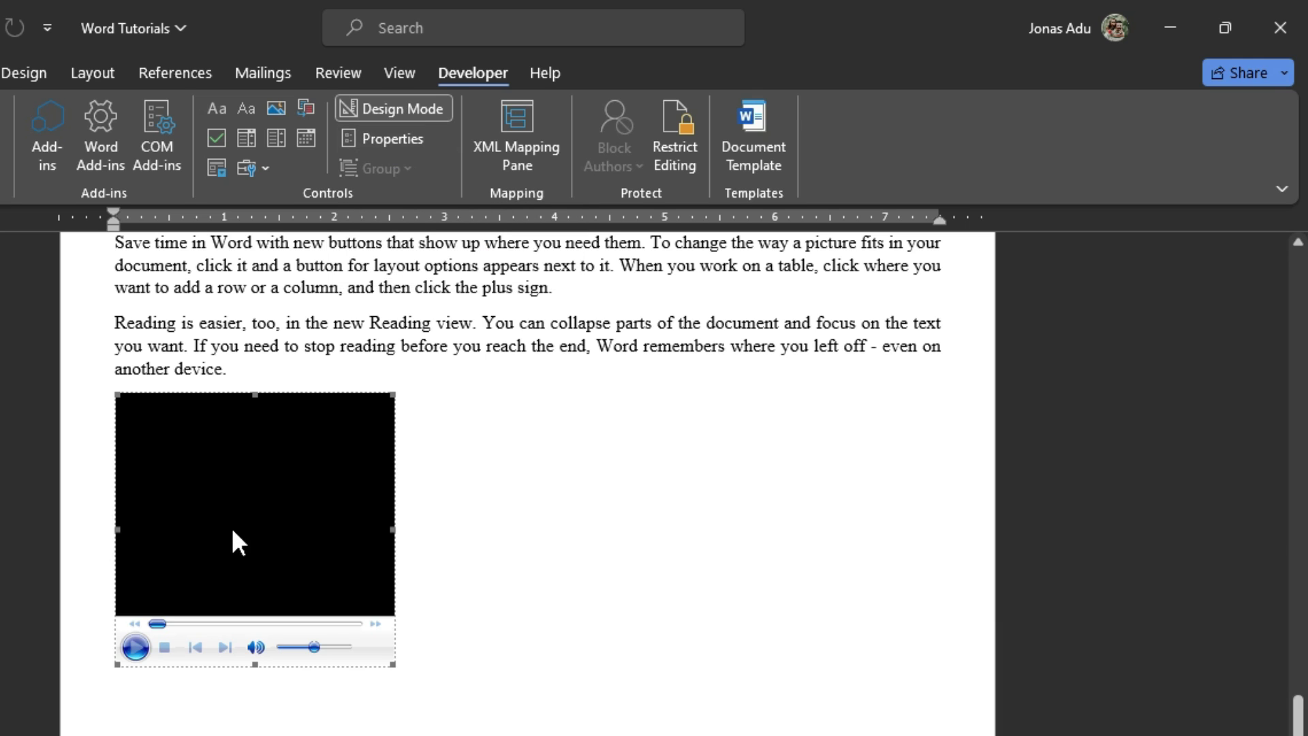
pyautogui.click(390, 142)
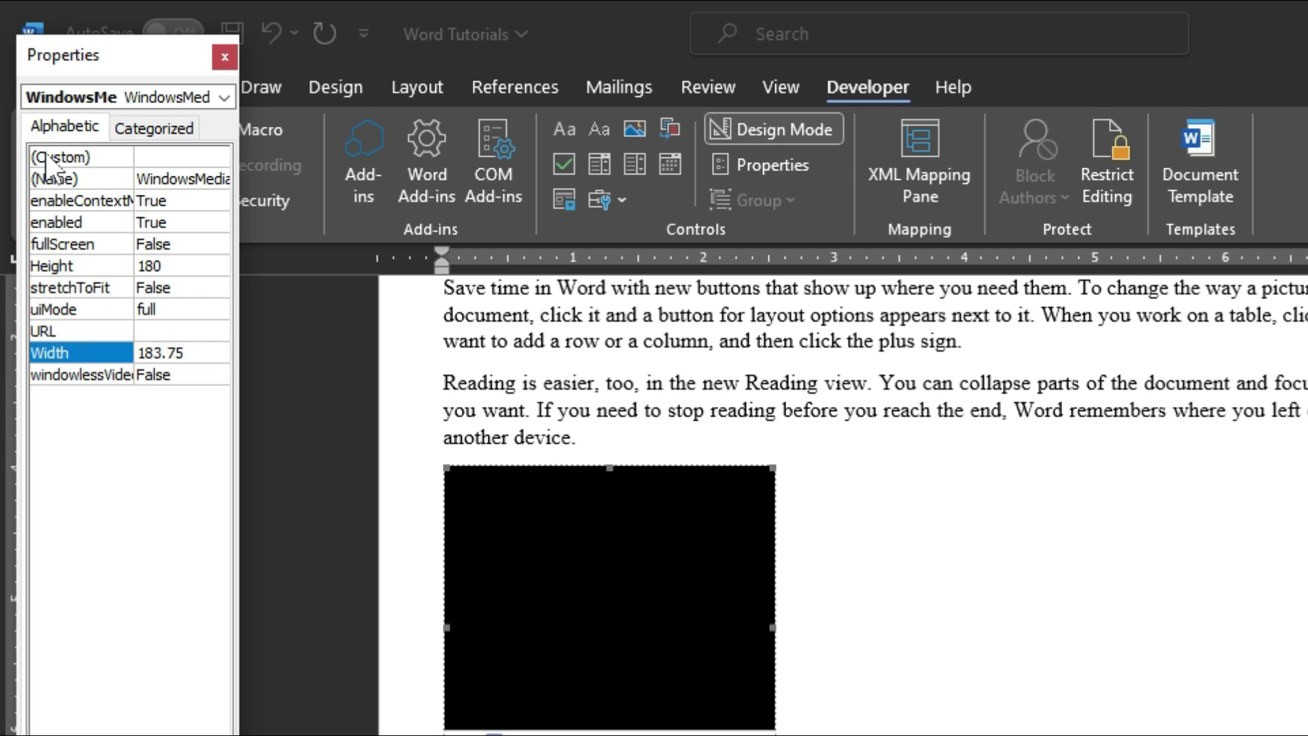
# - Open Windows Media Player Properties through the (Custom) property's '...' button
pyautogui.click(185, 157)
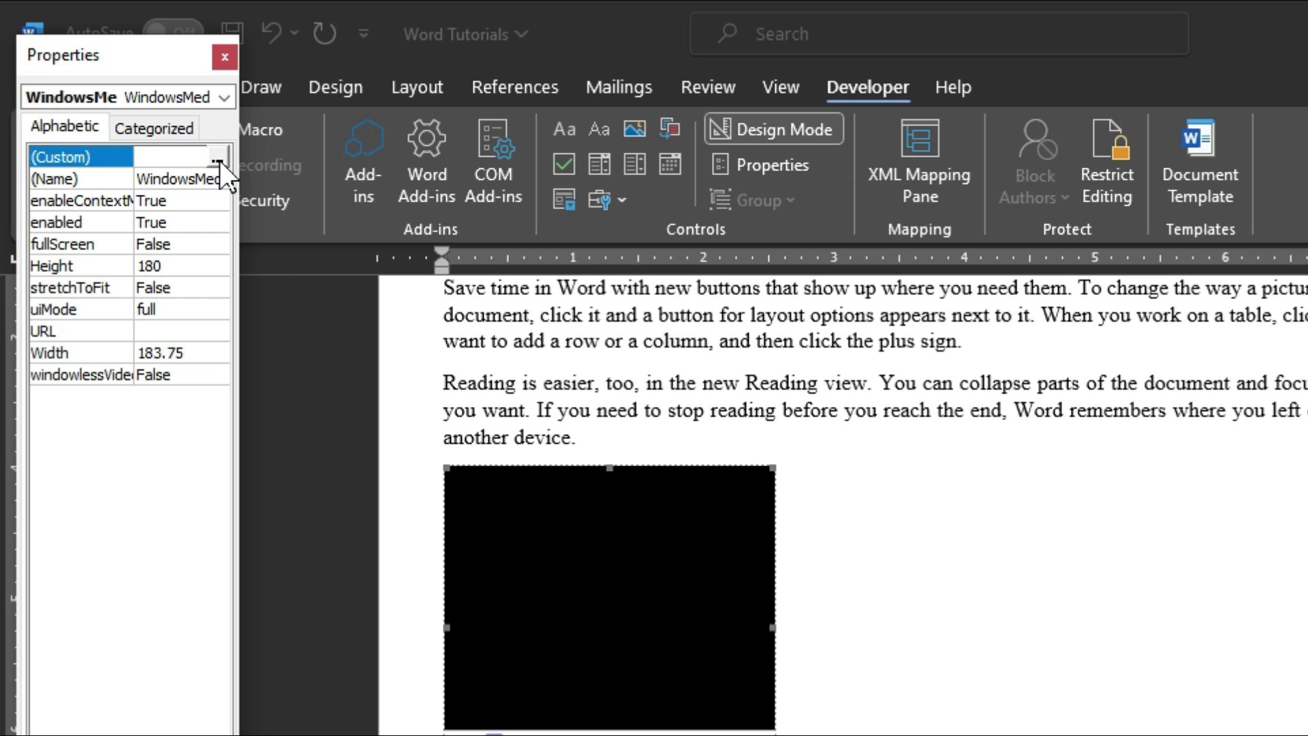
pyautogui.click(218, 159)
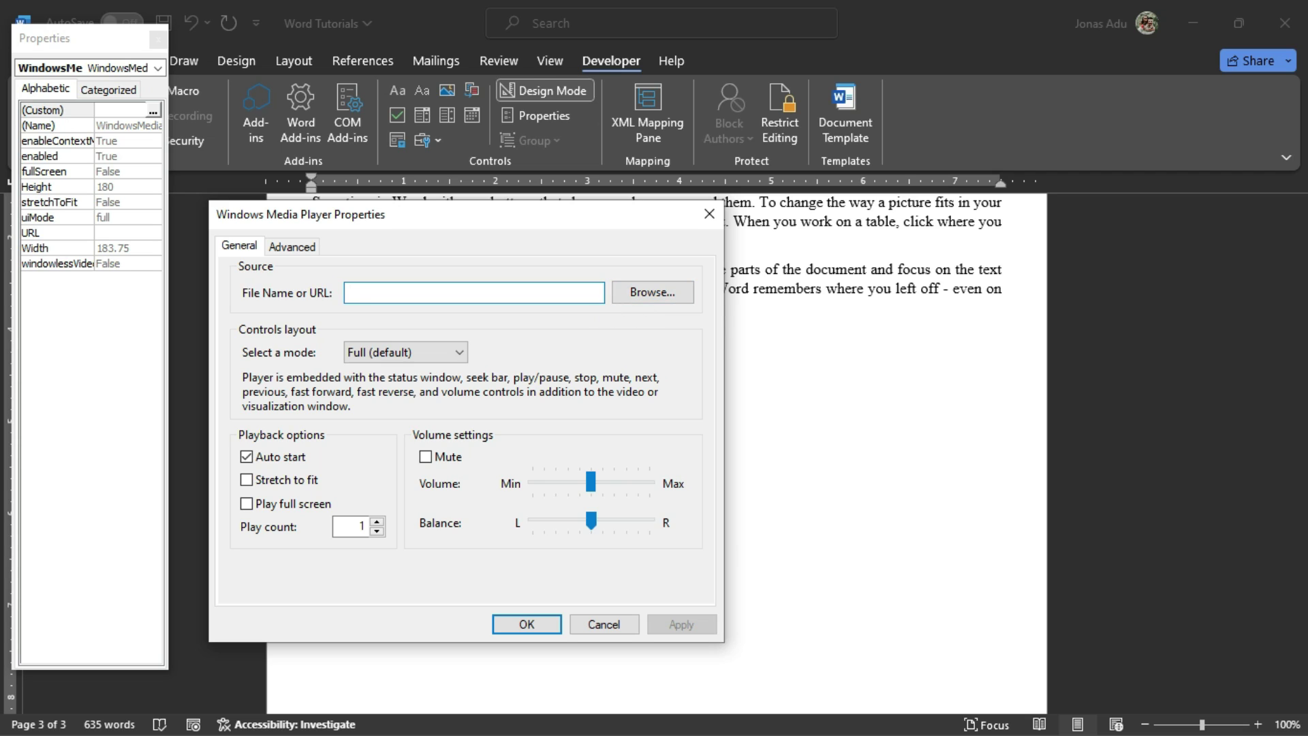
# - Browse to G insert.mp4 as the player's source and apply the settings
pyautogui.click(650, 300)
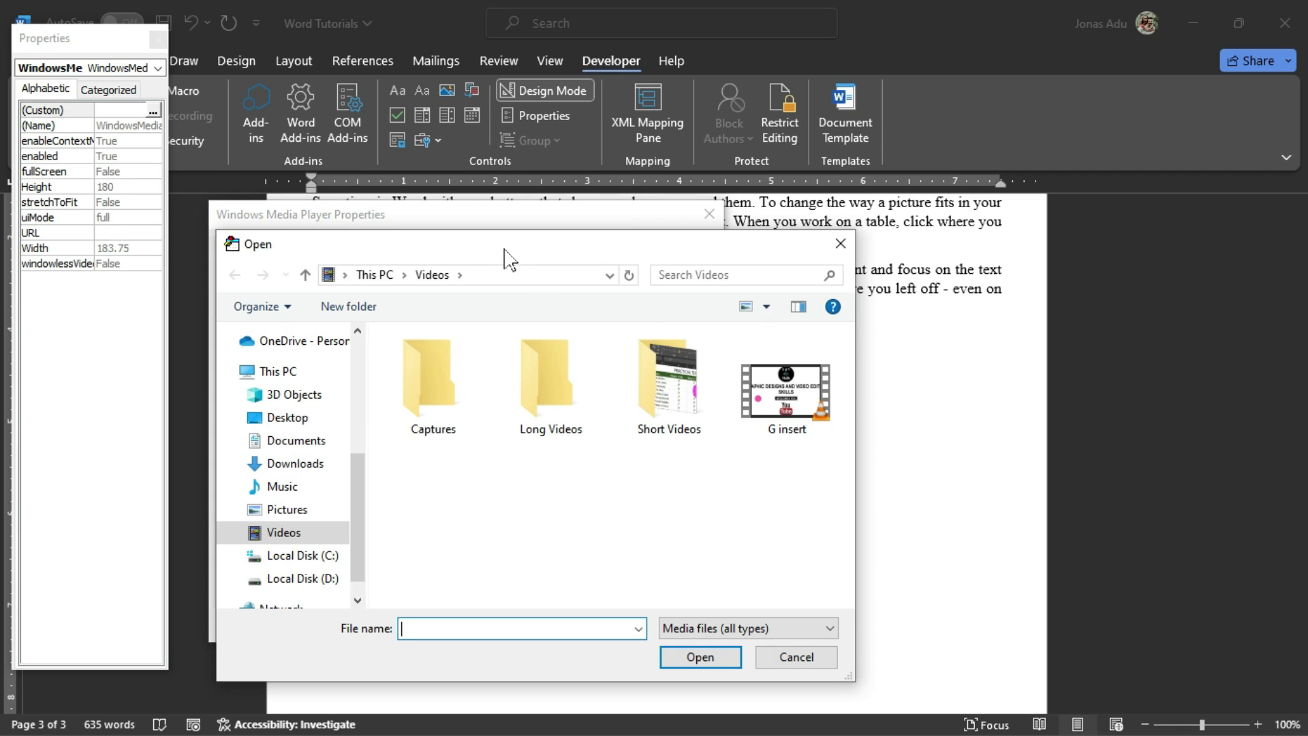
pyautogui.moveTo(503, 249); pyautogui.dragTo(596, 114)
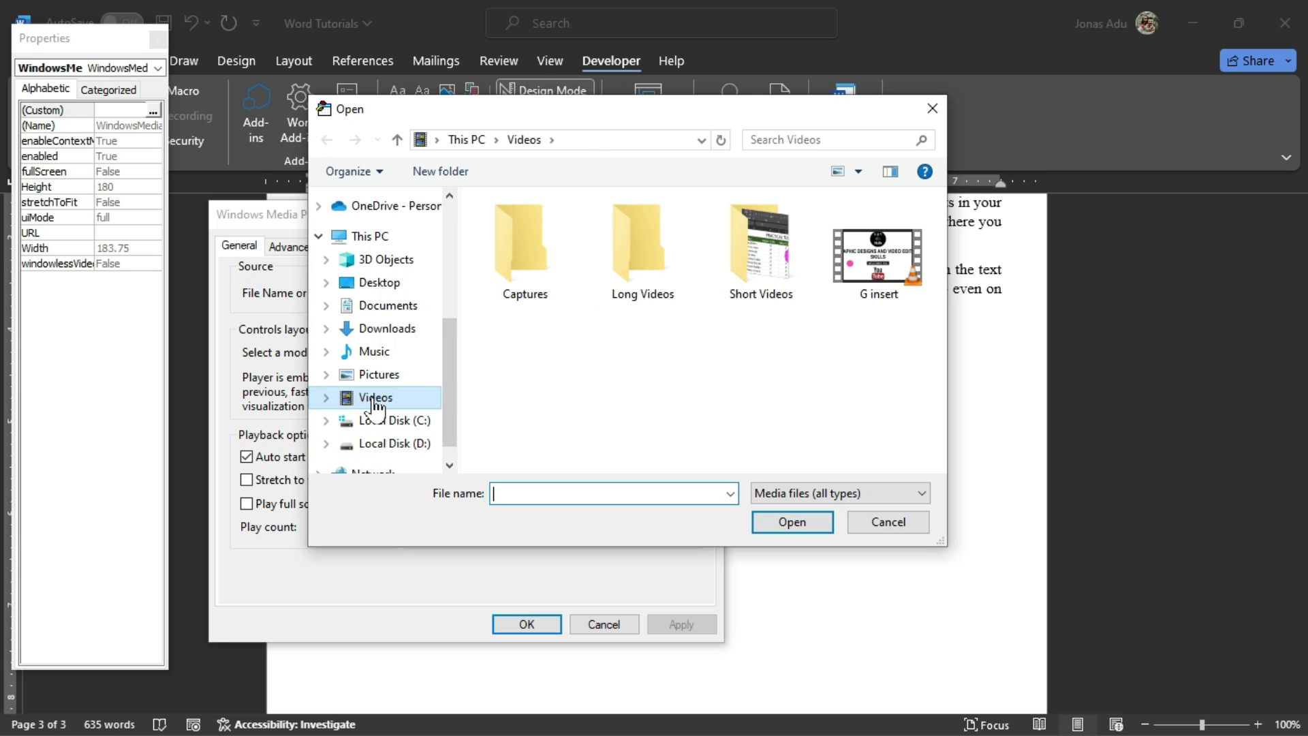
pyautogui.click(869, 261)
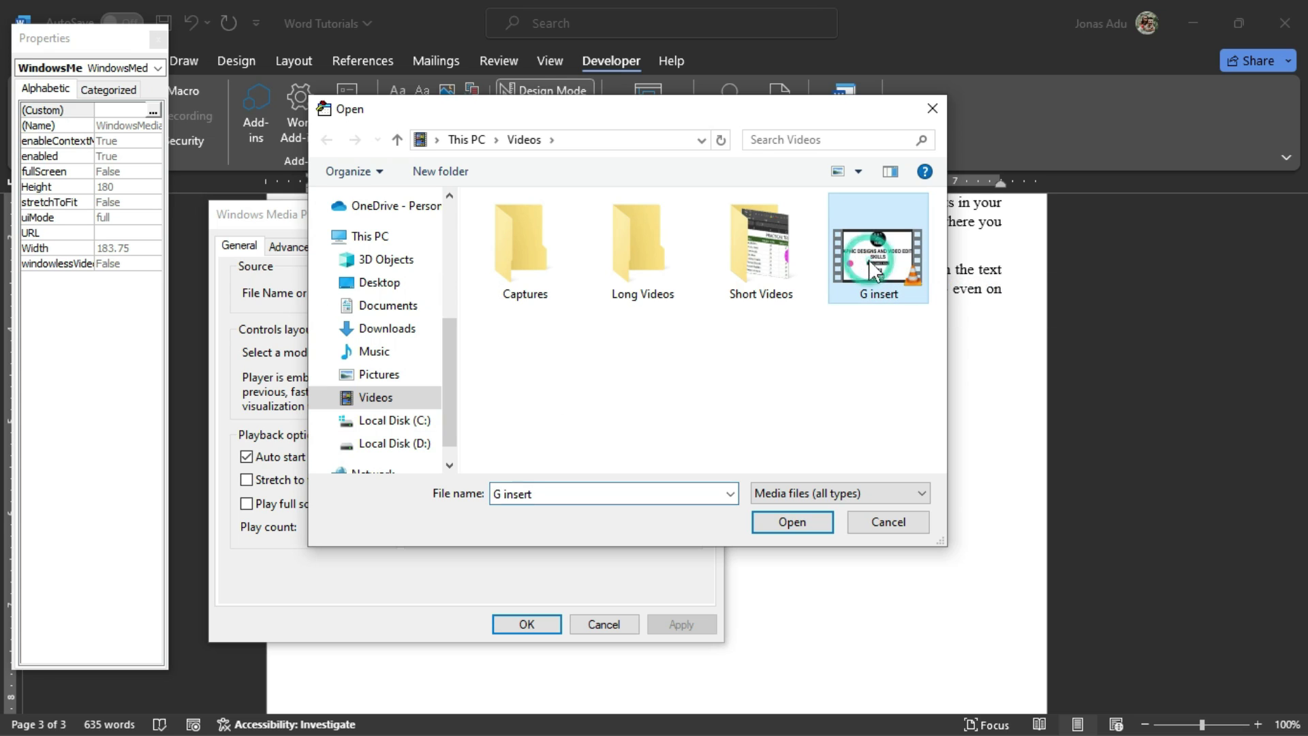
pyautogui.click(780, 526)
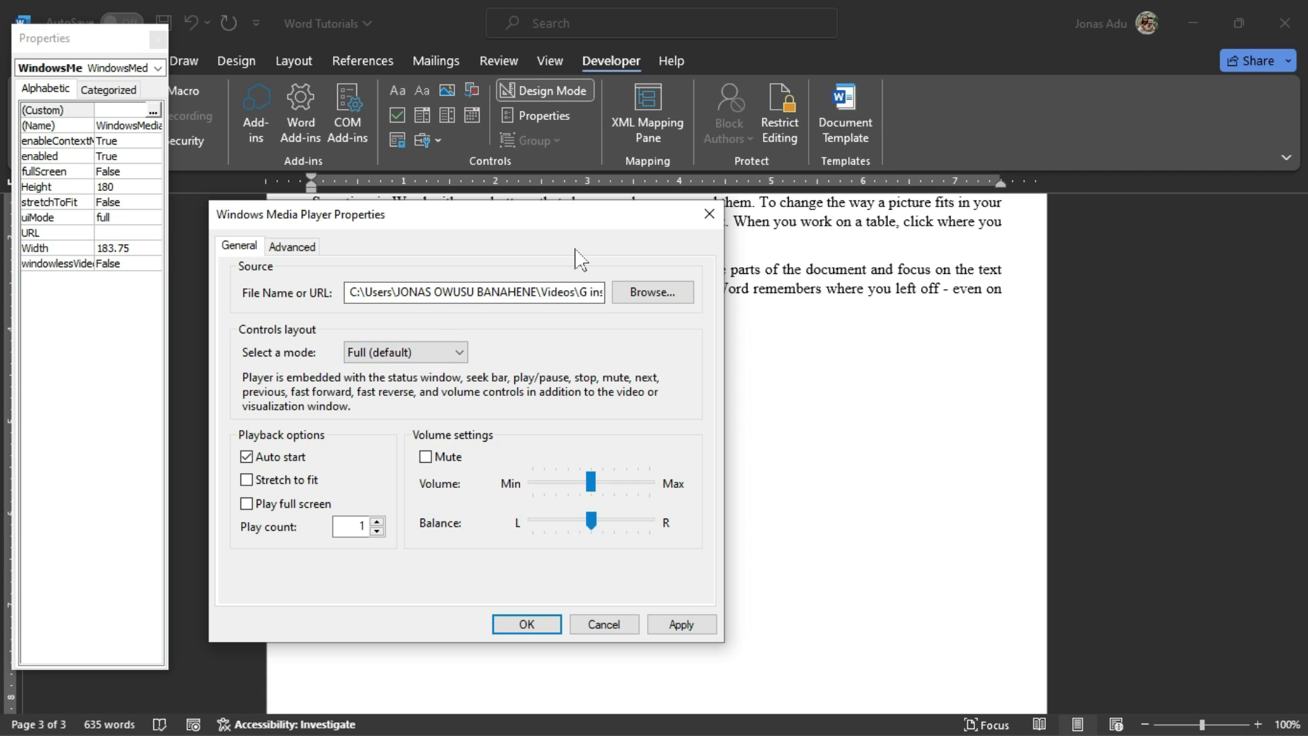
pyautogui.click(679, 633)
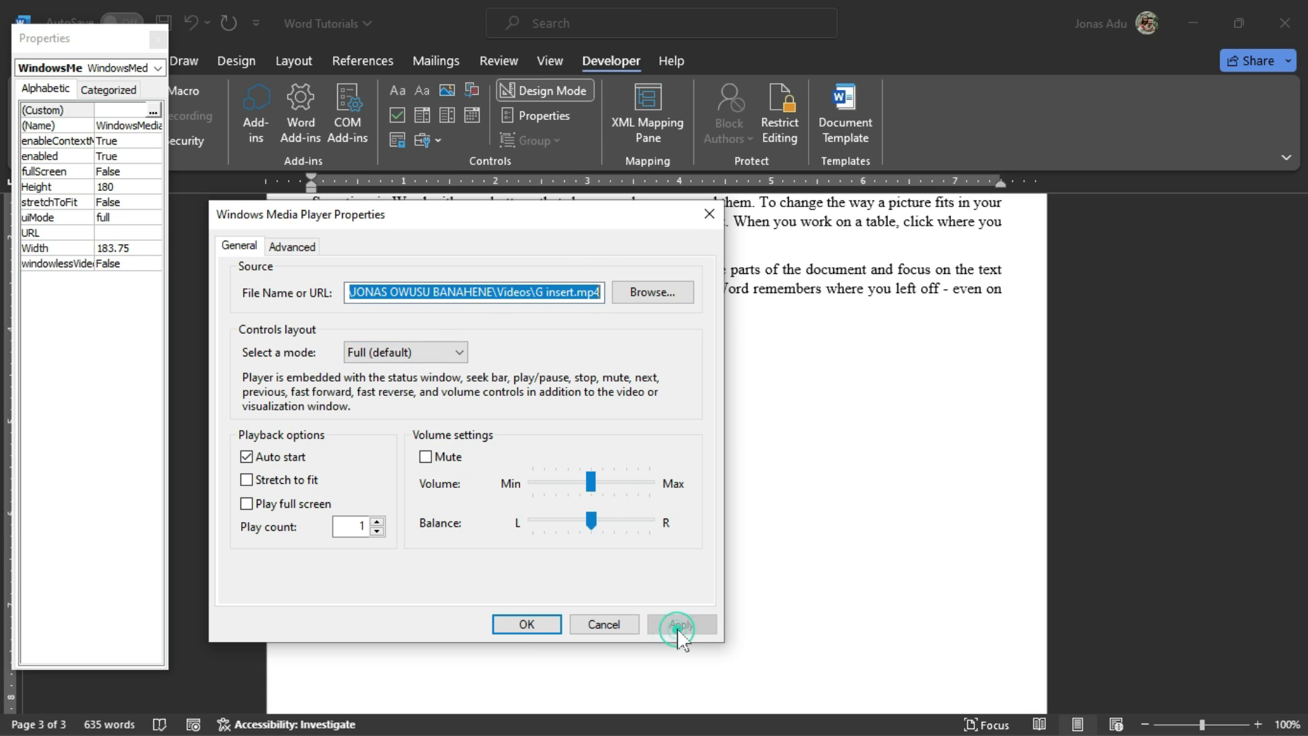
pyautogui.click(521, 625)
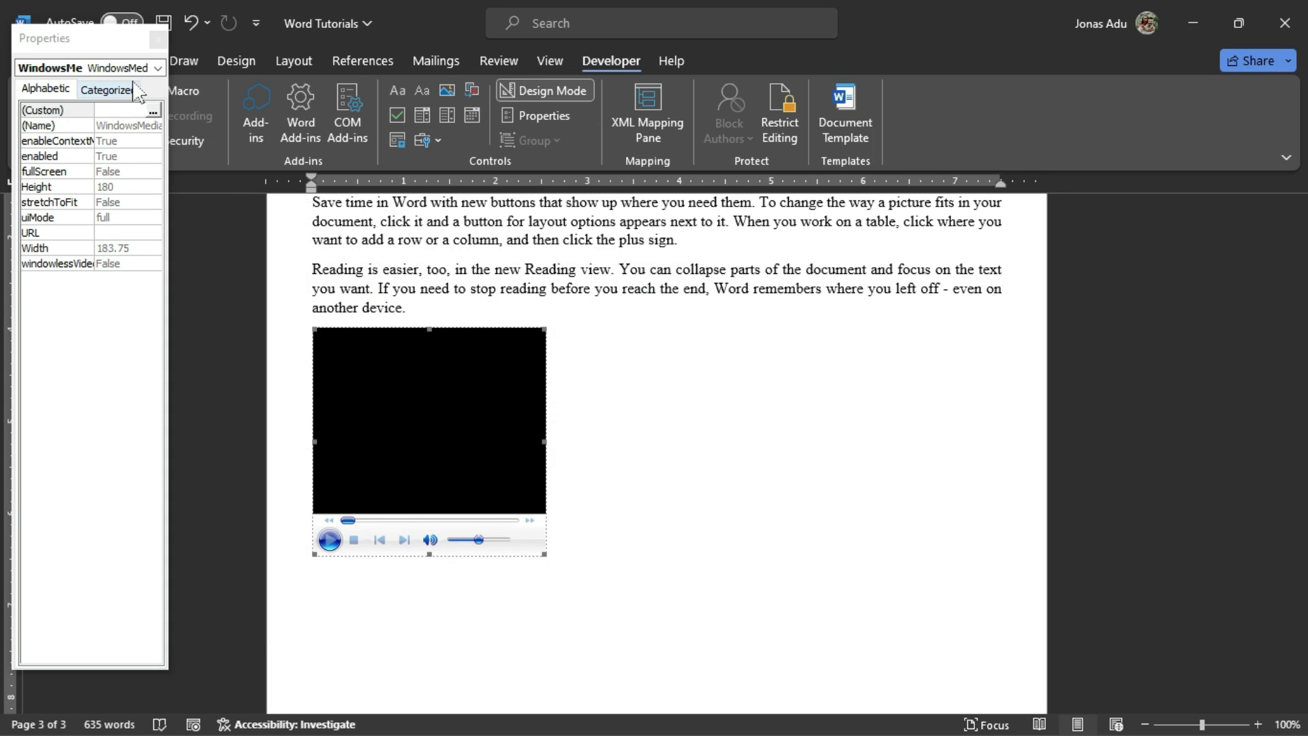
# - Set the player's Width to 200 and Height to 200.25, then close the Properties pane
pyautogui.click(95, 53)
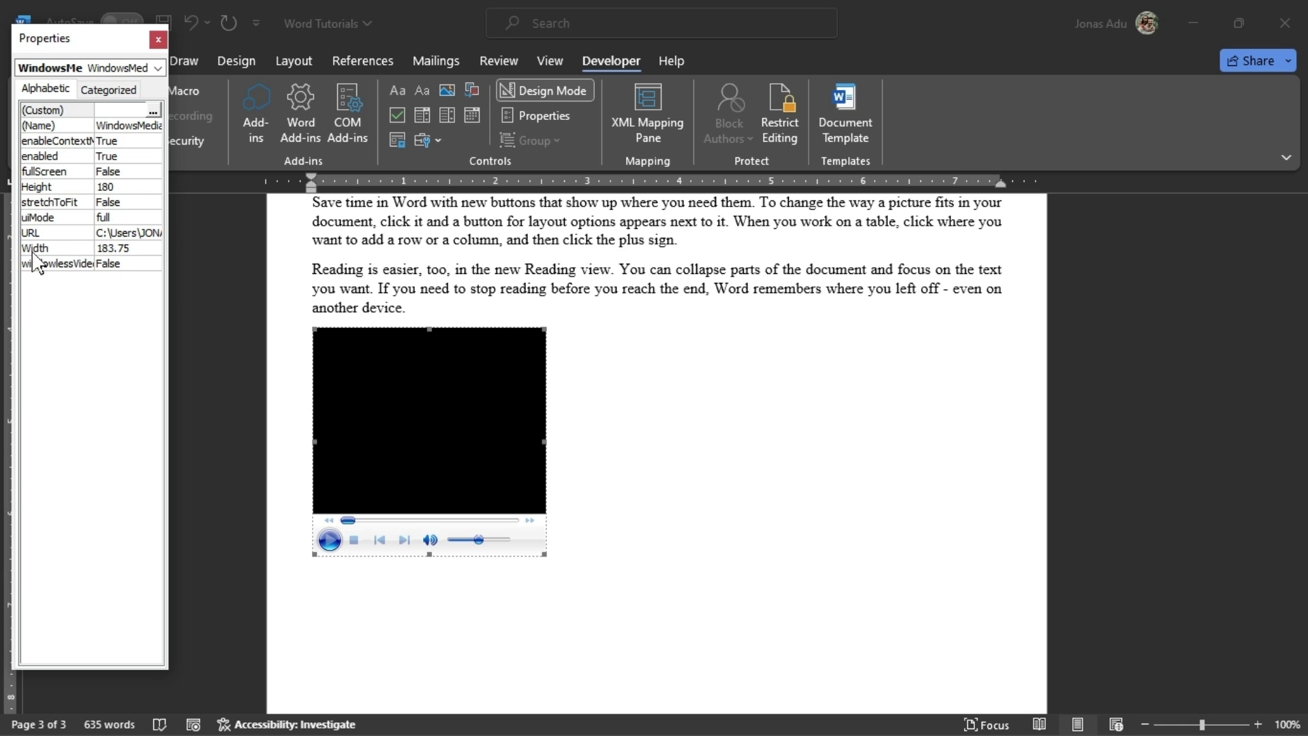
pyautogui.click(136, 248)
pyautogui.write('200')
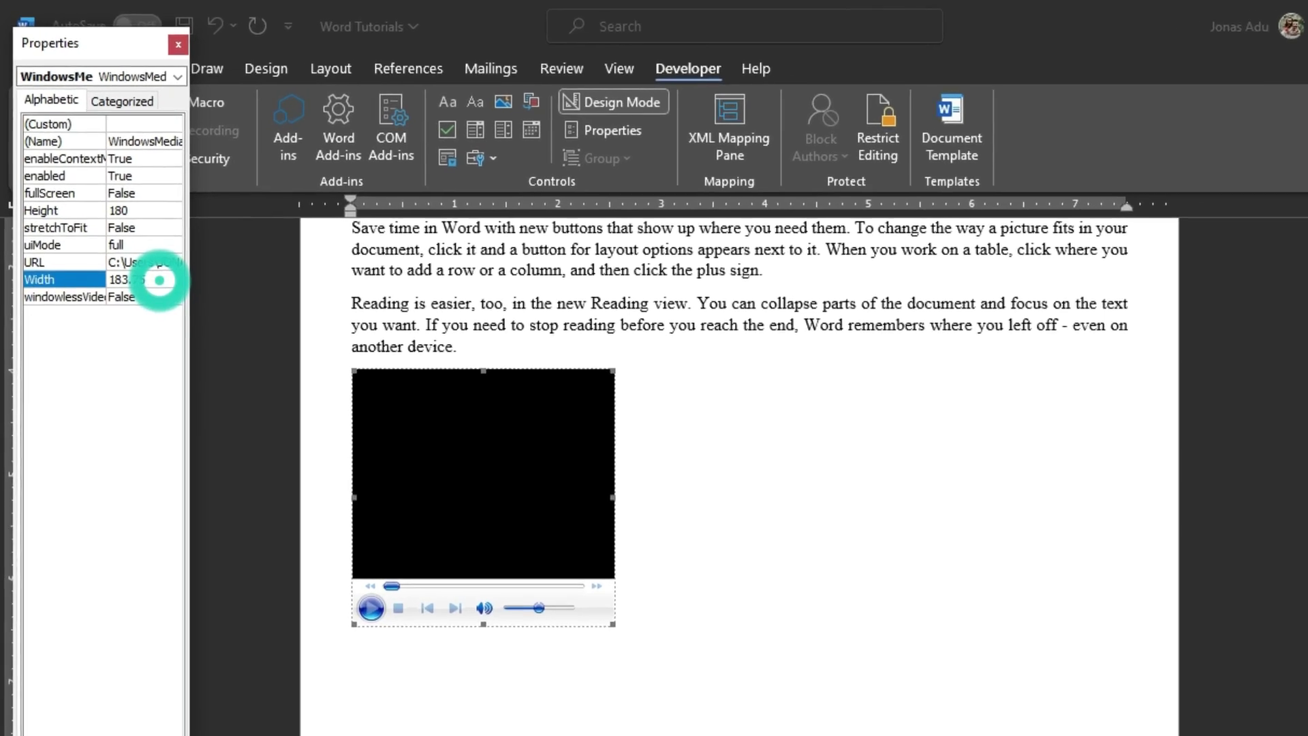
pyautogui.press('Return')
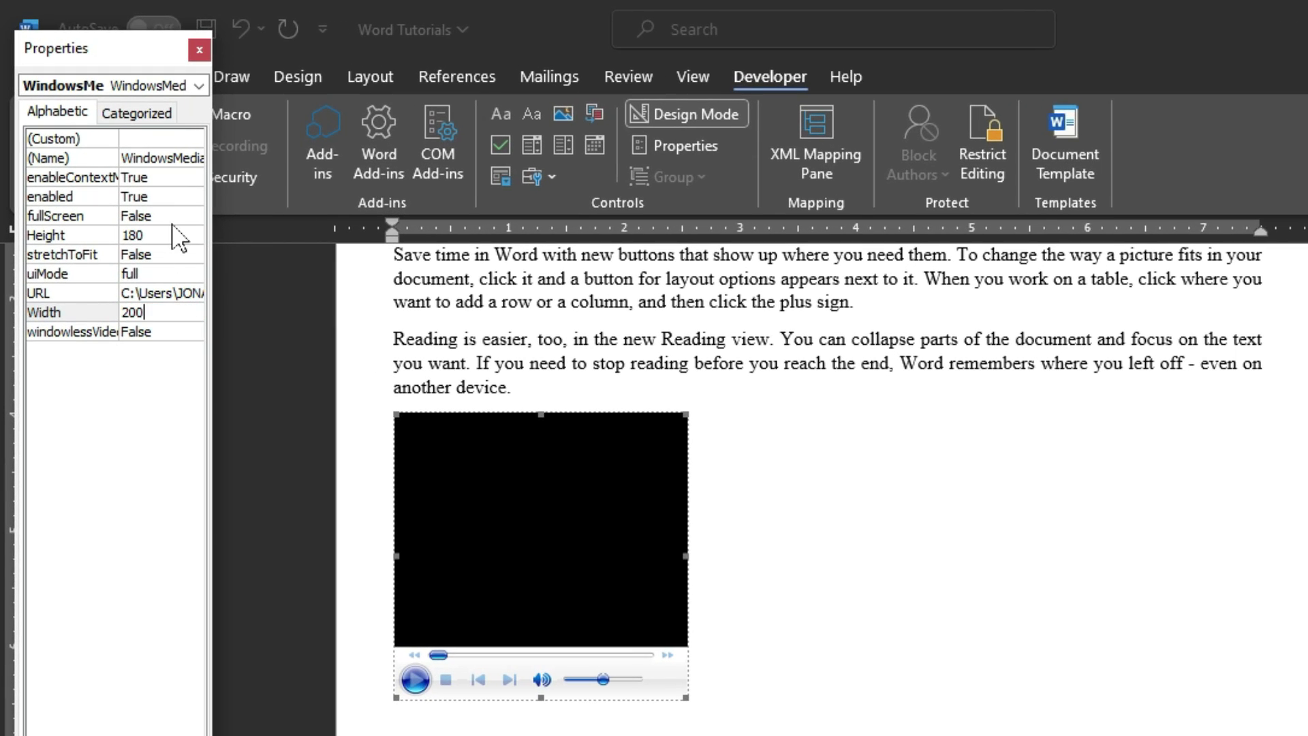
pyautogui.click(174, 236)
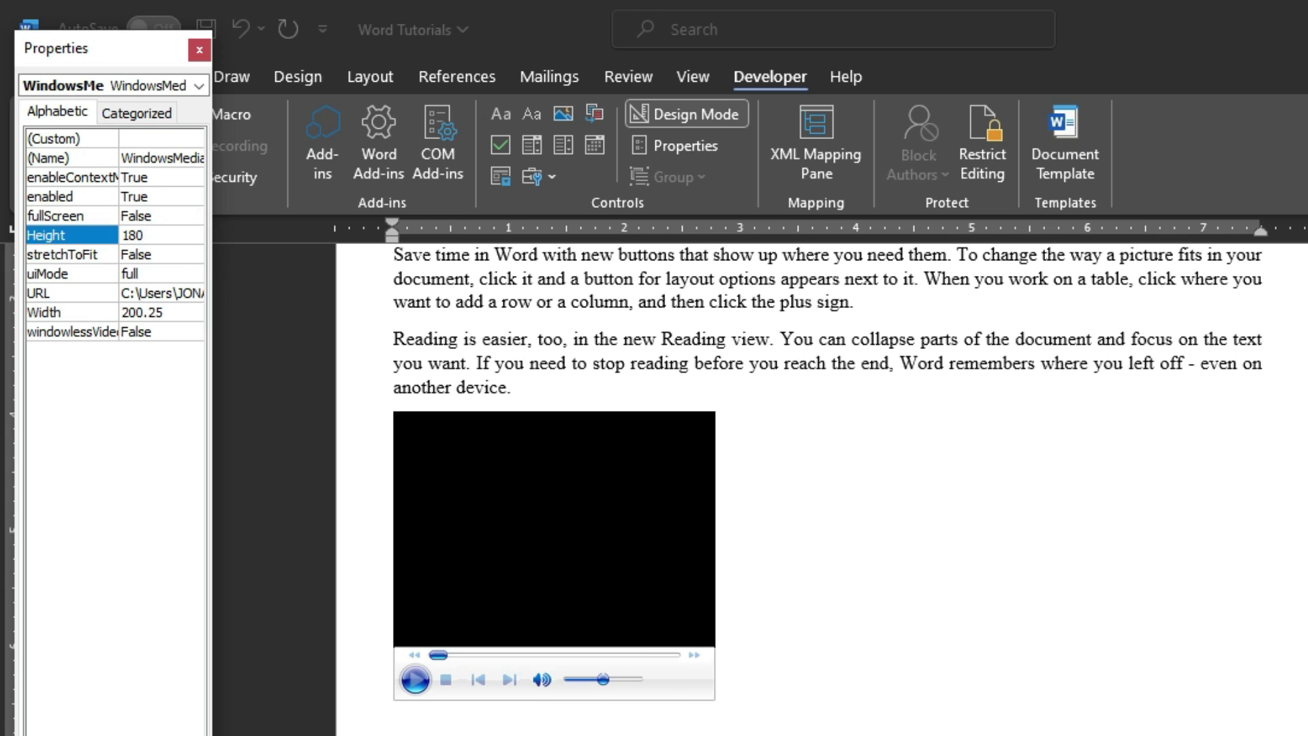
pyautogui.click(176, 235)
pyautogui.write('200.25')
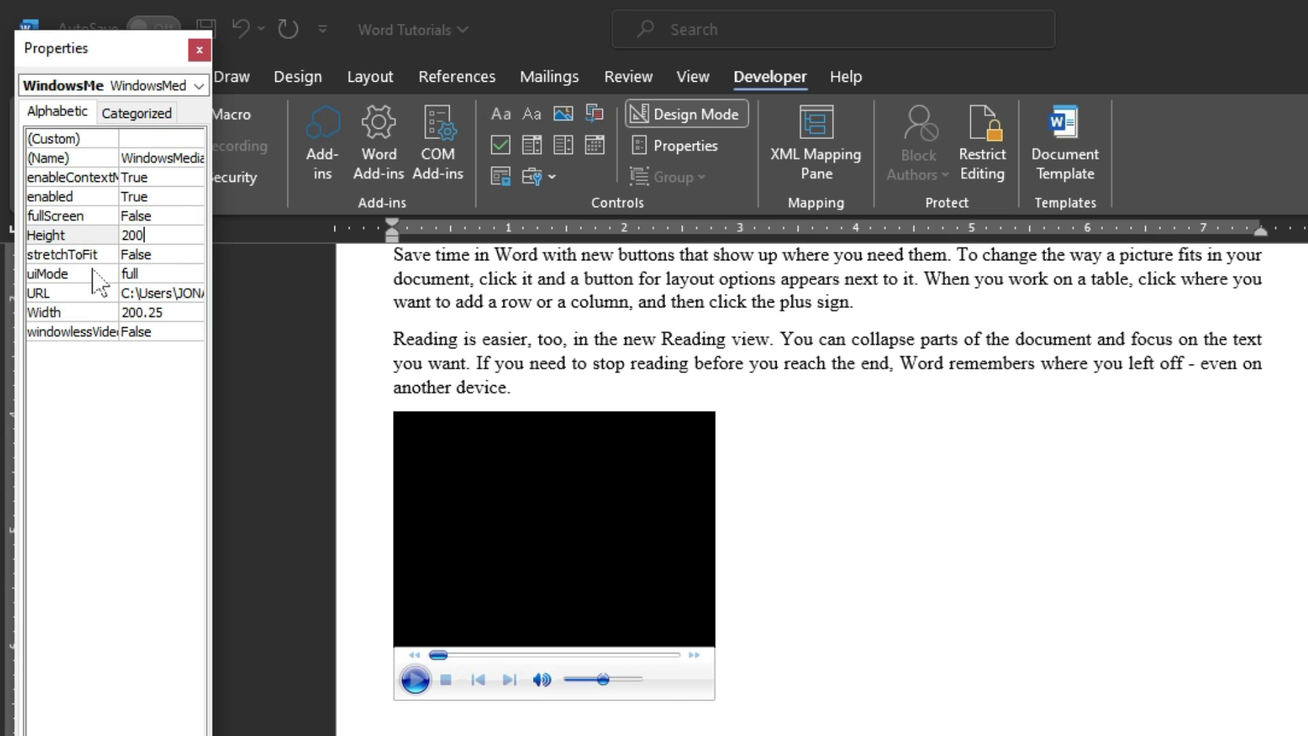
pyautogui.click(158, 436)
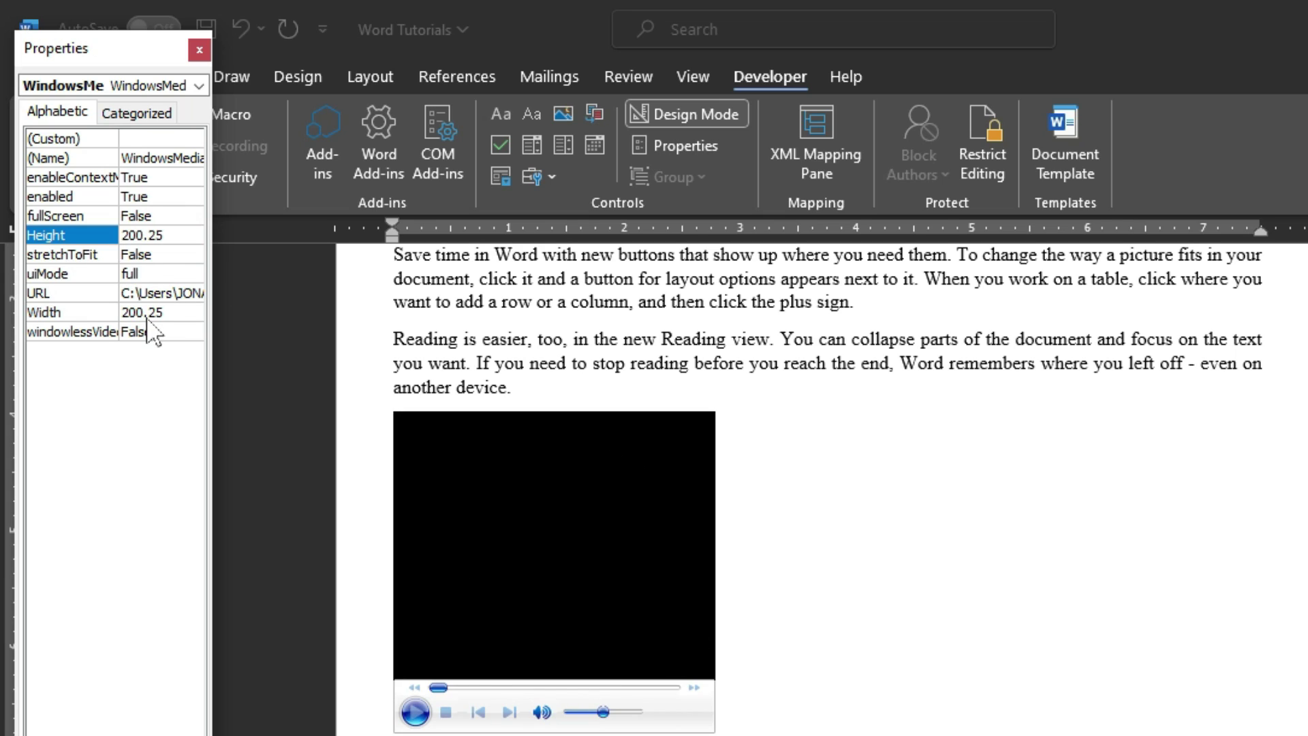
pyautogui.click(198, 51)
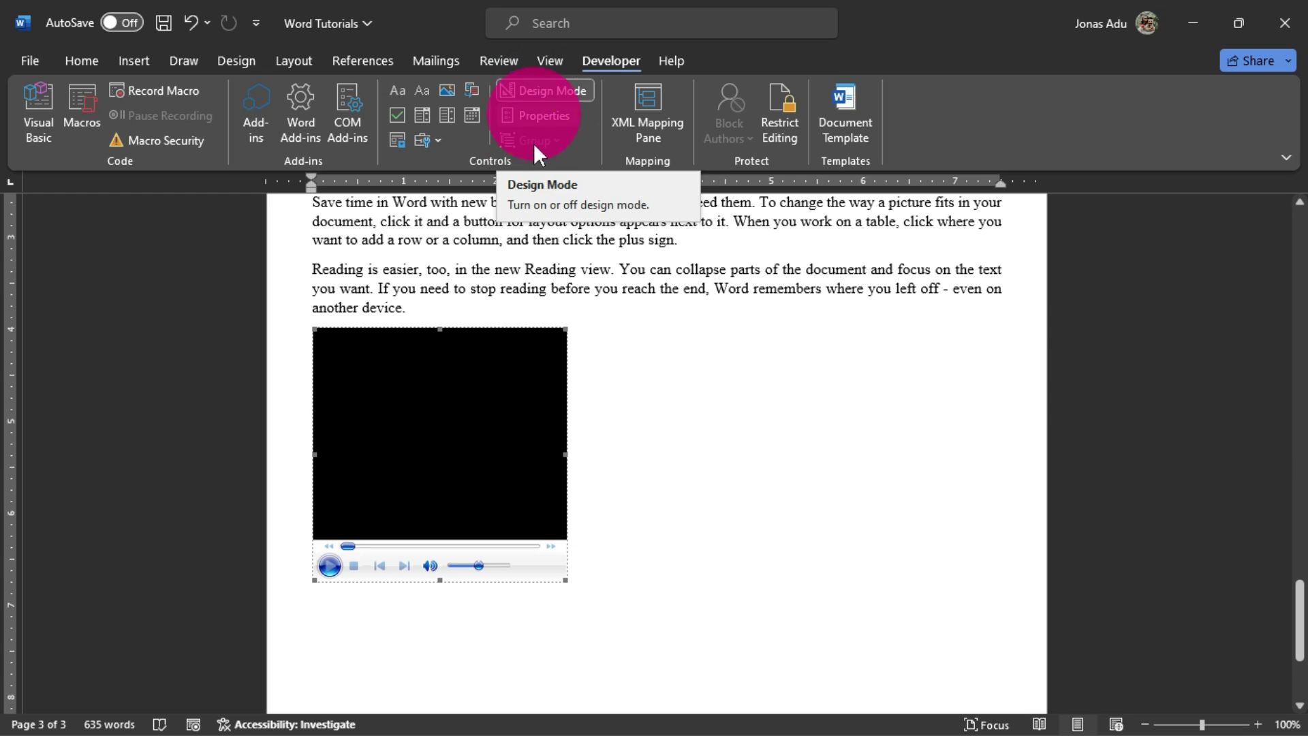
# - Turn off Design Mode on the Developer tab so the embedded player becomes live
pyautogui.click(553, 105)
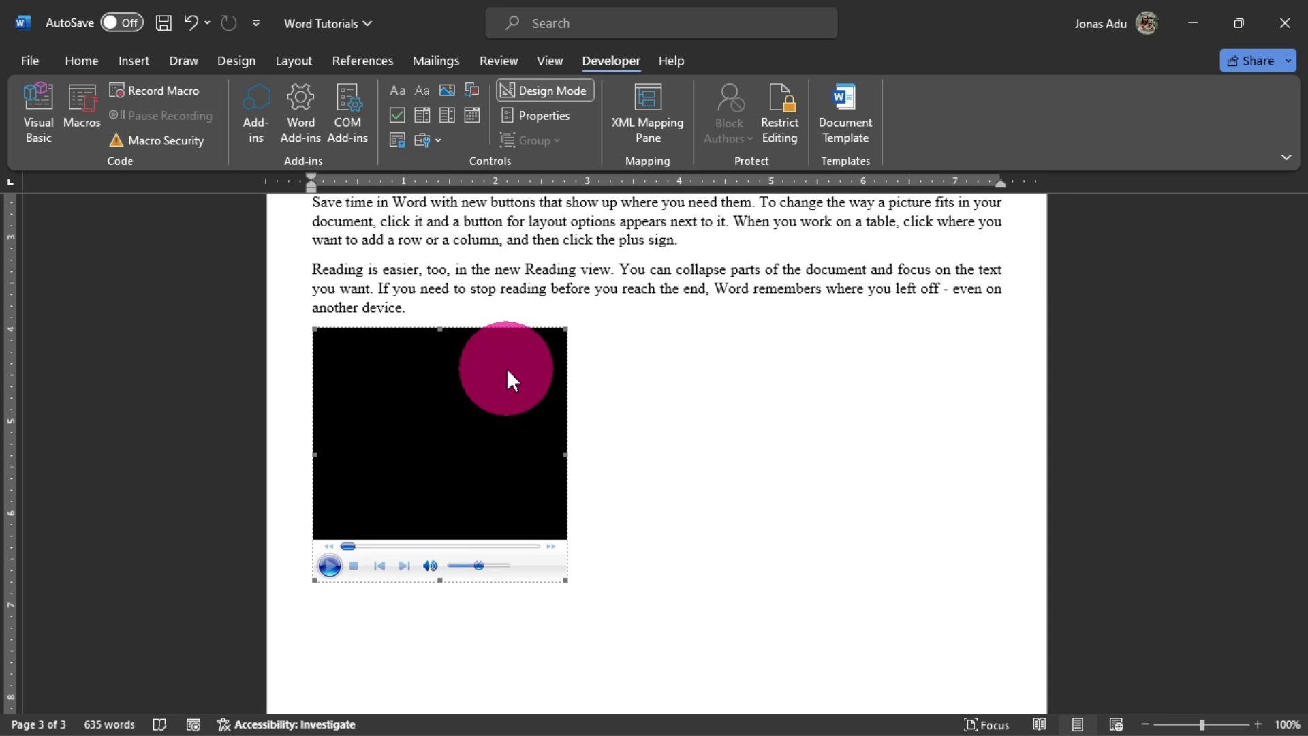
pyautogui.click(547, 90)
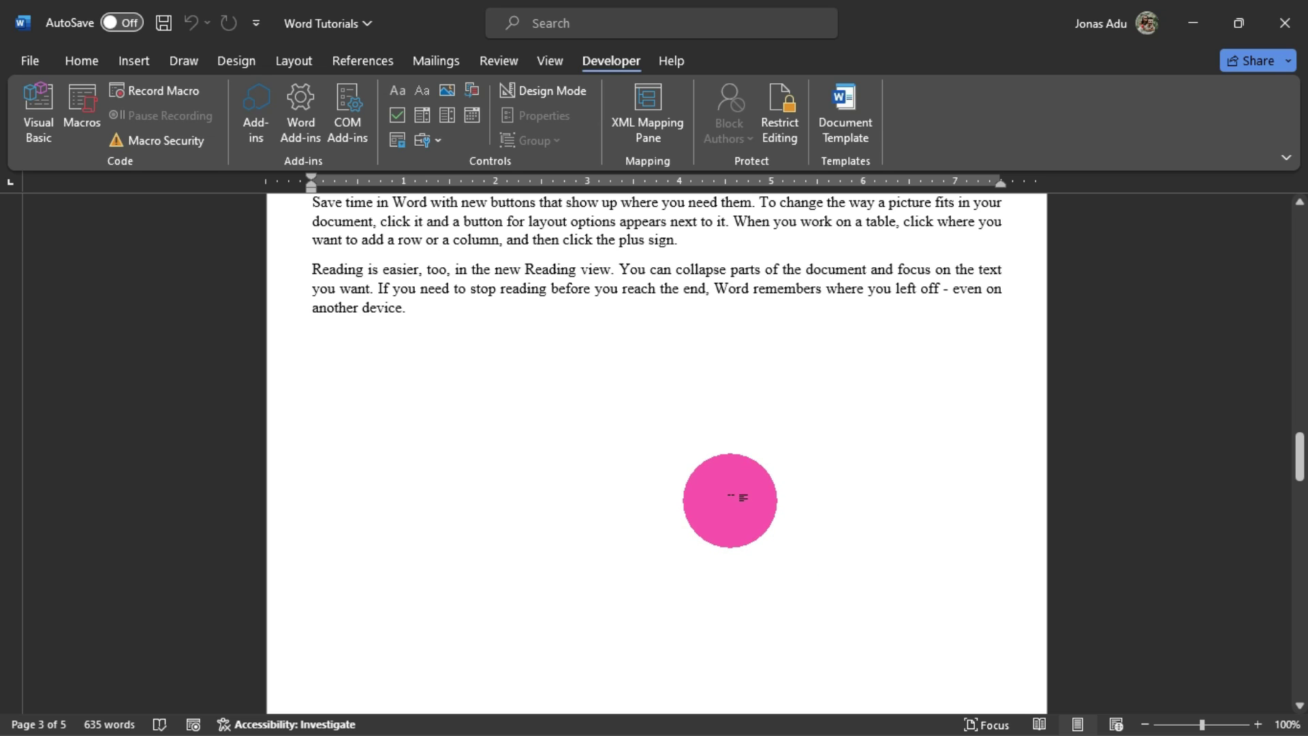
# - Select the embedded G insert video on the page and drag its volume slider fully down
pyautogui.scroll(-10, 729, 498)
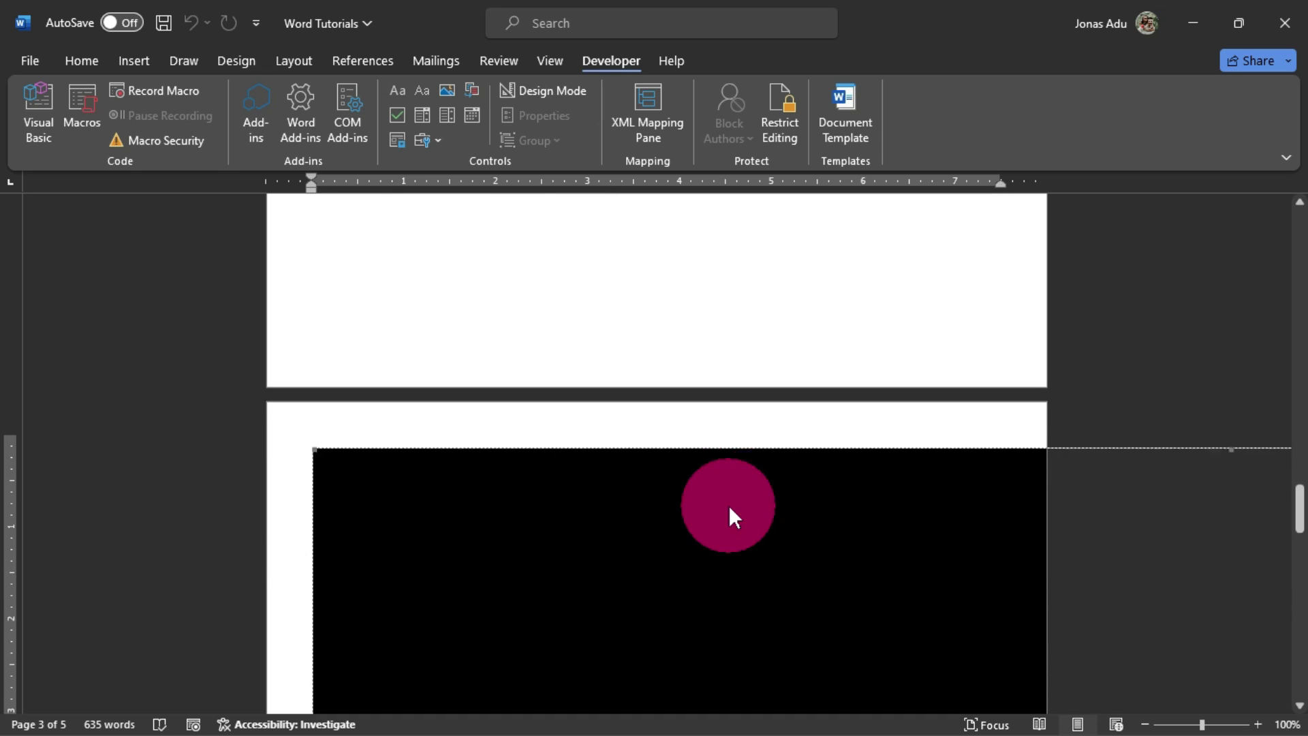
pyautogui.scroll(-1, 729, 506)
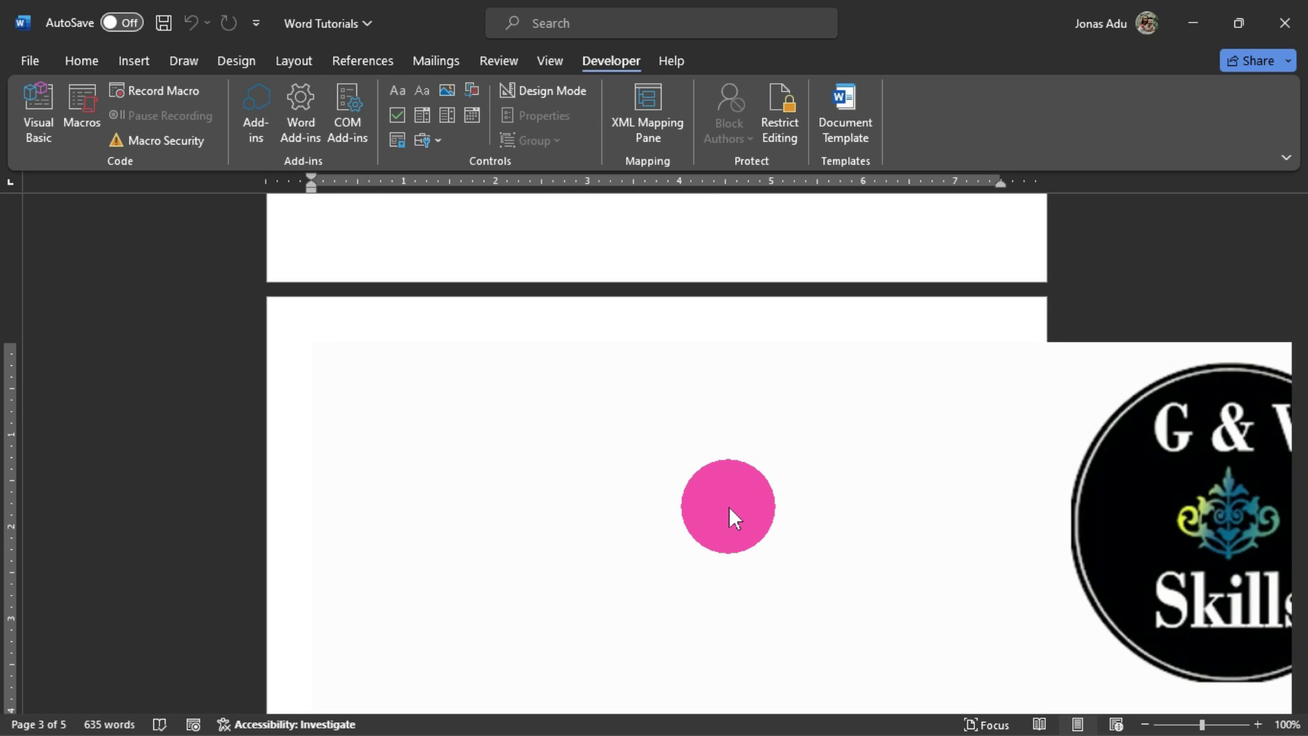
pyautogui.scroll(-1, 644, 485)
pyautogui.click(649, 480)
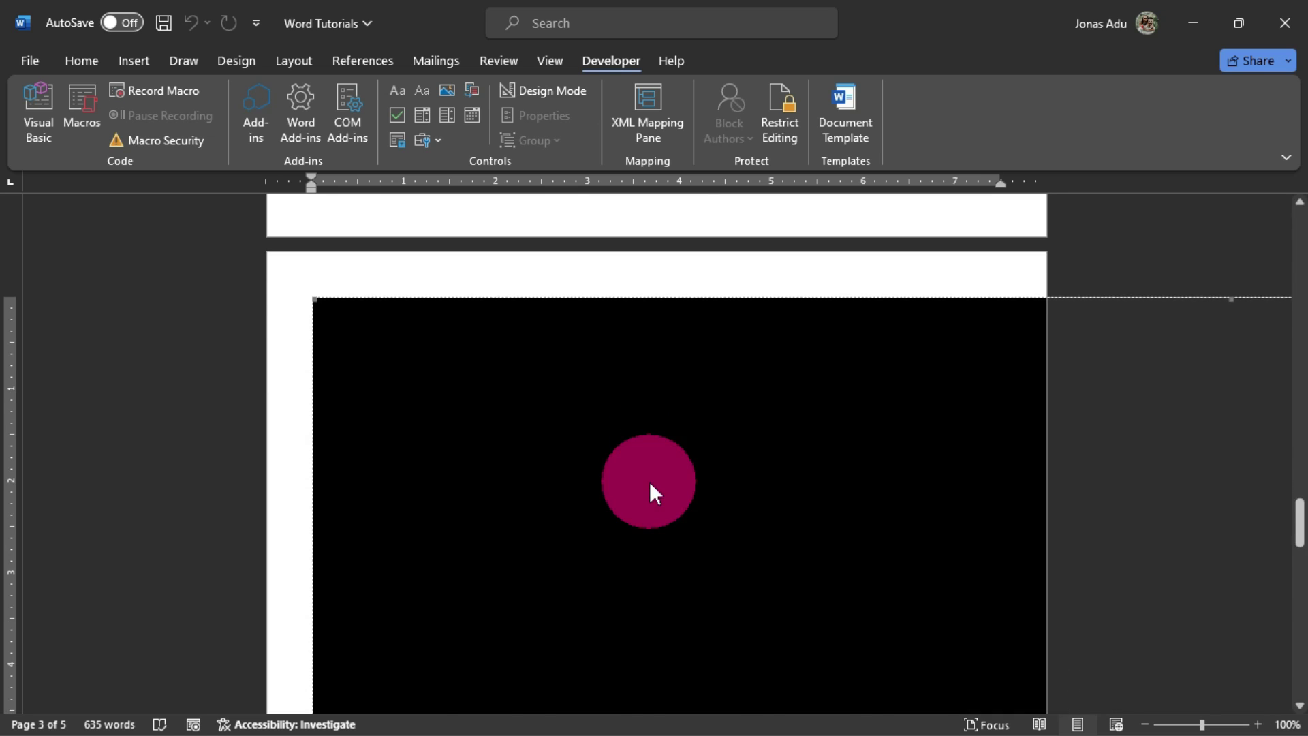
pyautogui.scroll(-6, 648, 482)
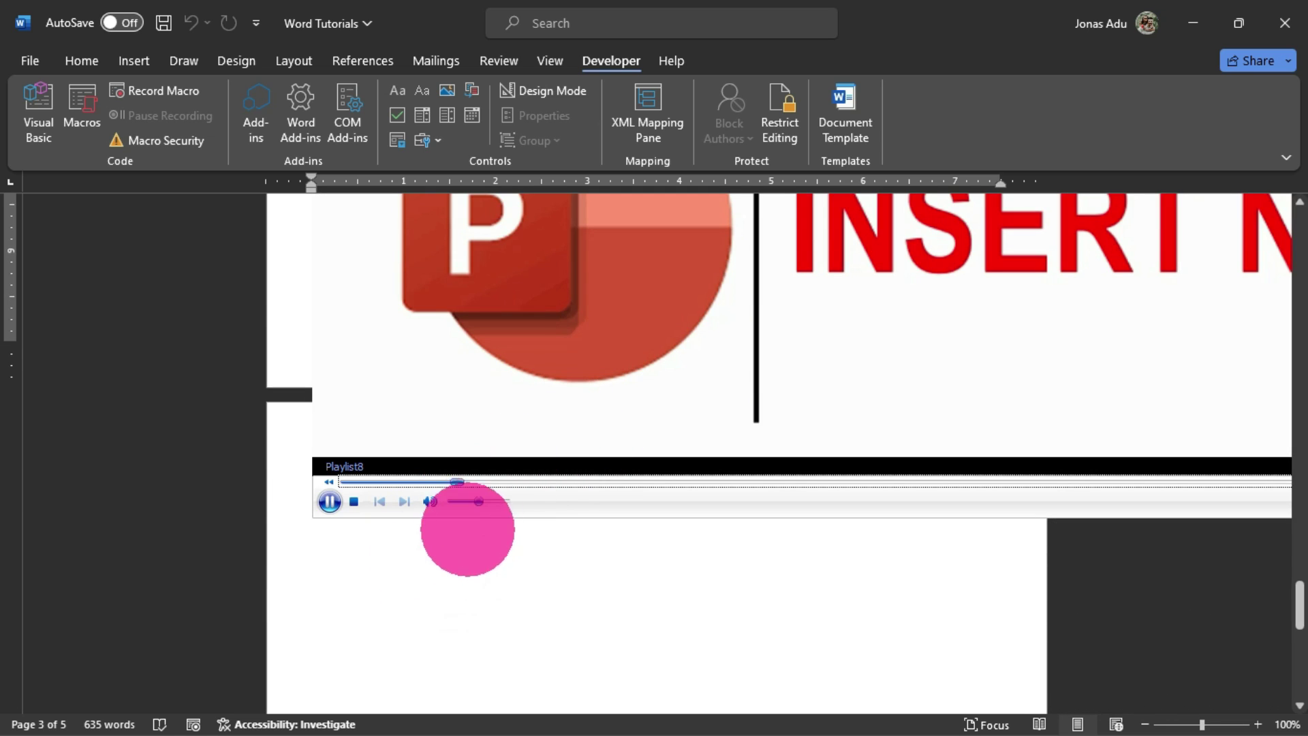
pyautogui.moveTo(477, 502); pyautogui.dragTo(439, 501)
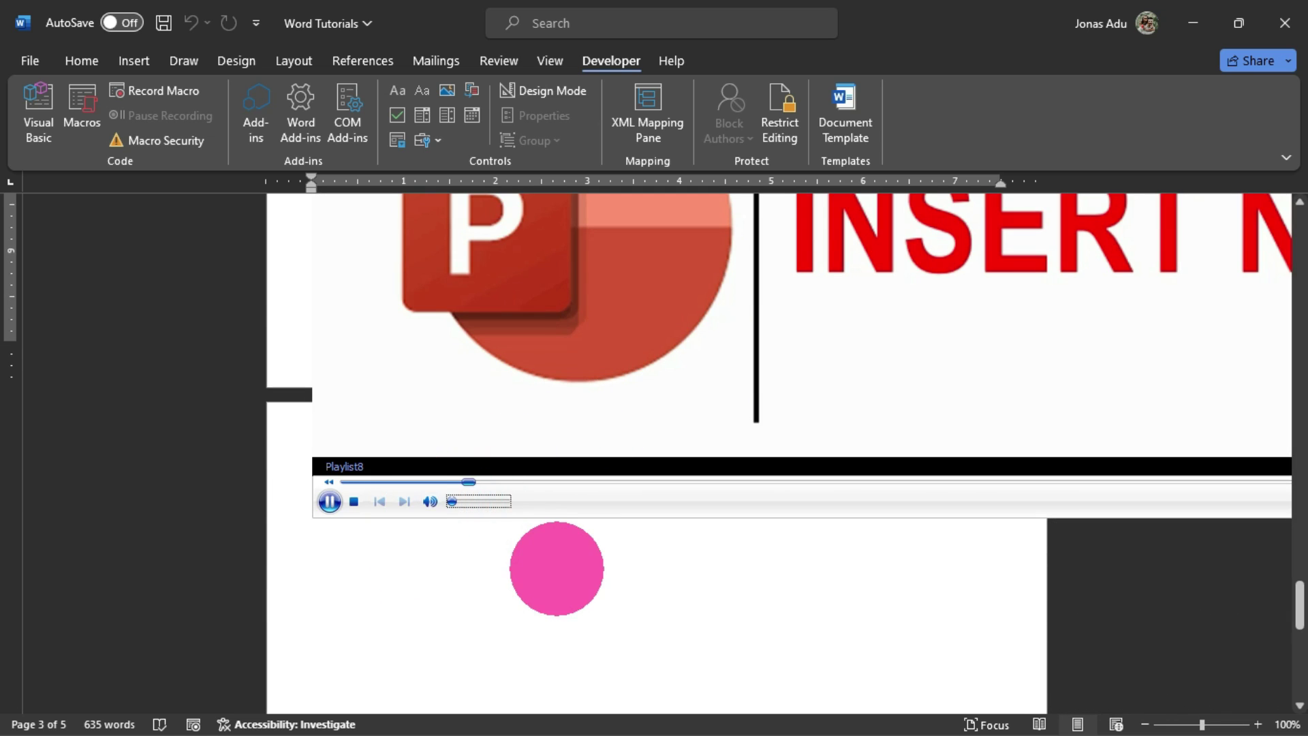
pyautogui.scroll(2, 557, 568)
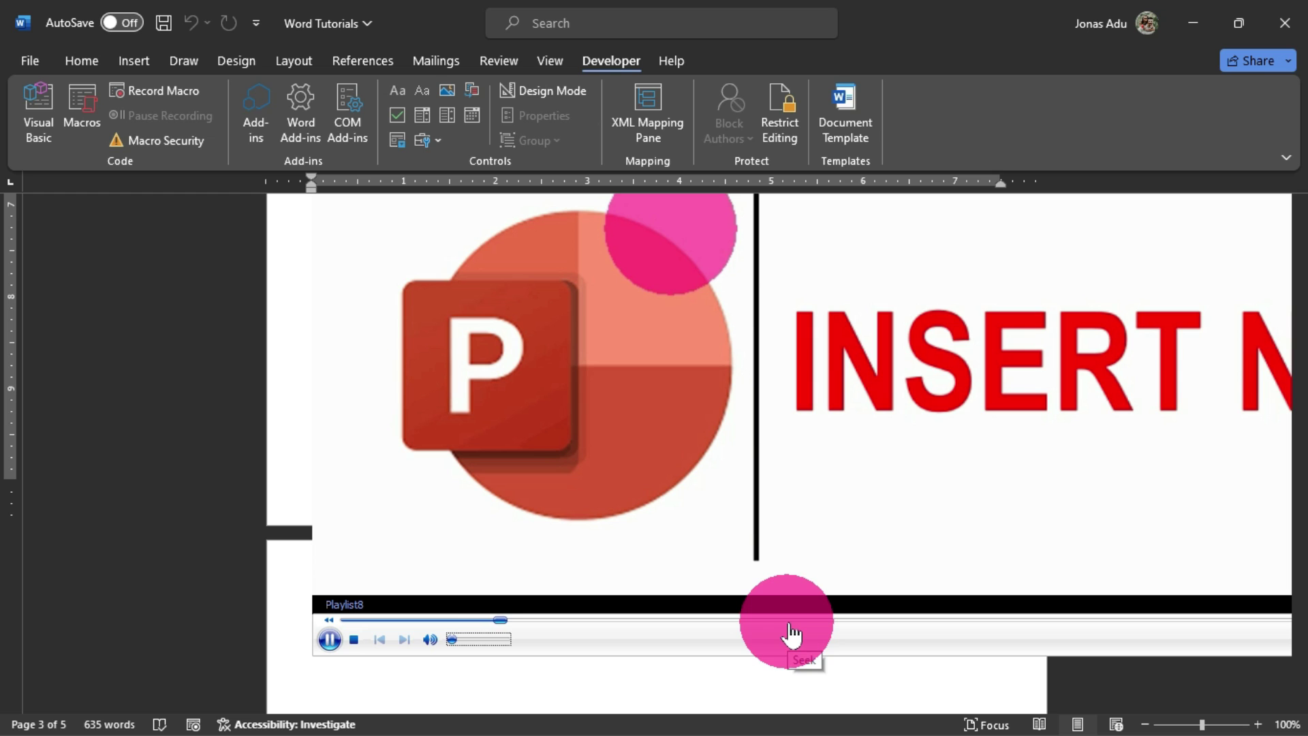
pyautogui.click(725, 493)
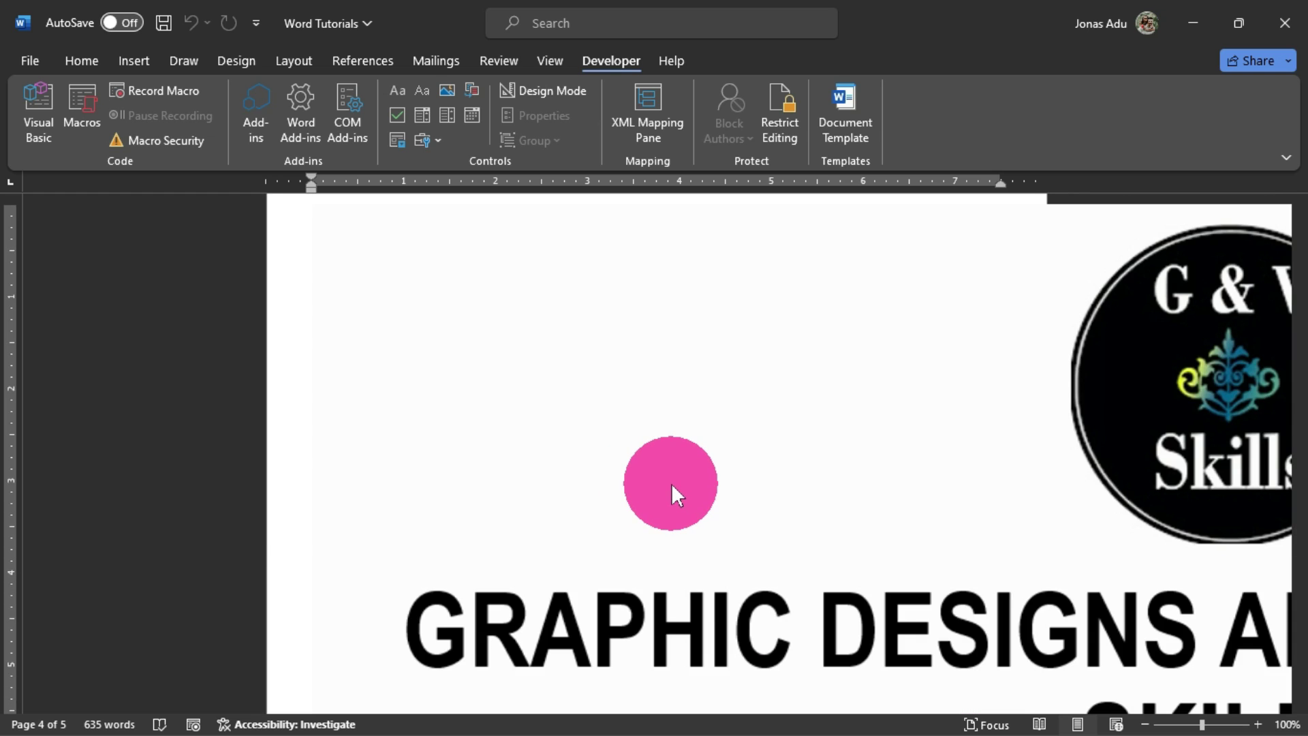
pyautogui.scroll(-3, 718, 493)
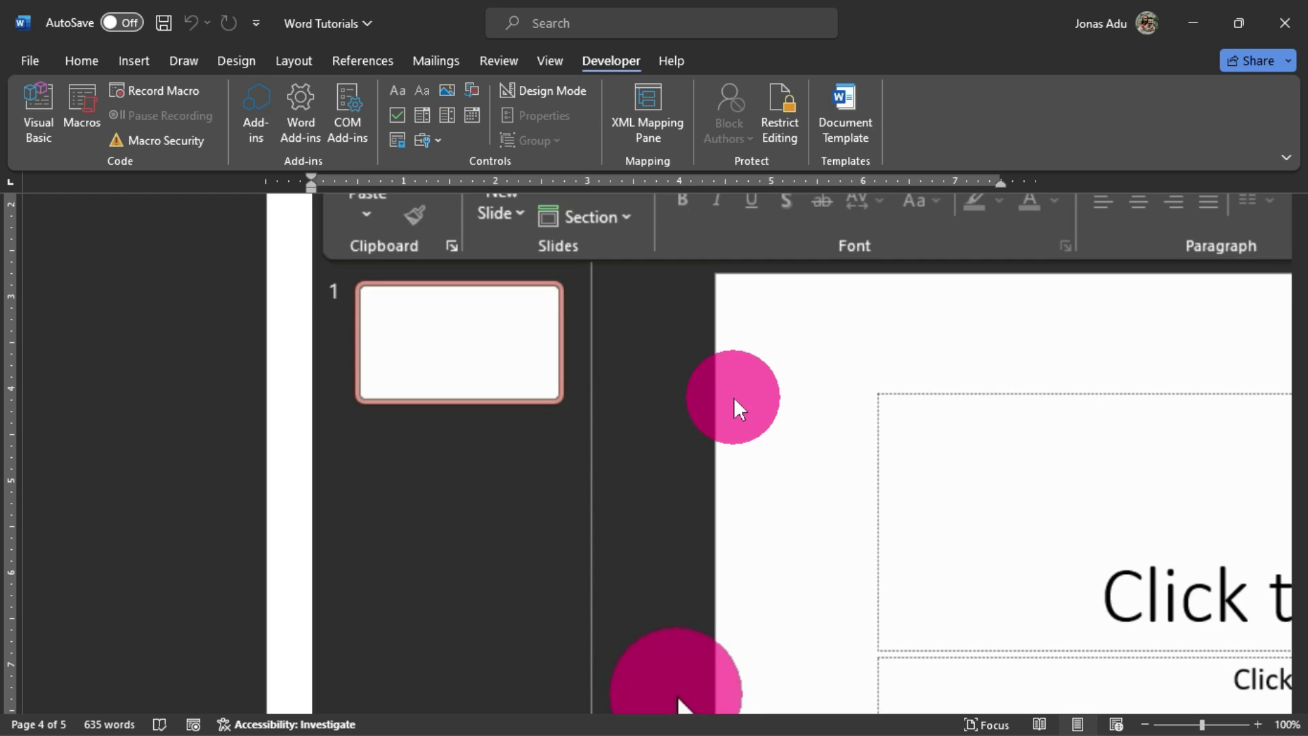
# - Play the G insert video full screen and skip ahead to about 01:54
pyautogui.doubleClick(733, 397)
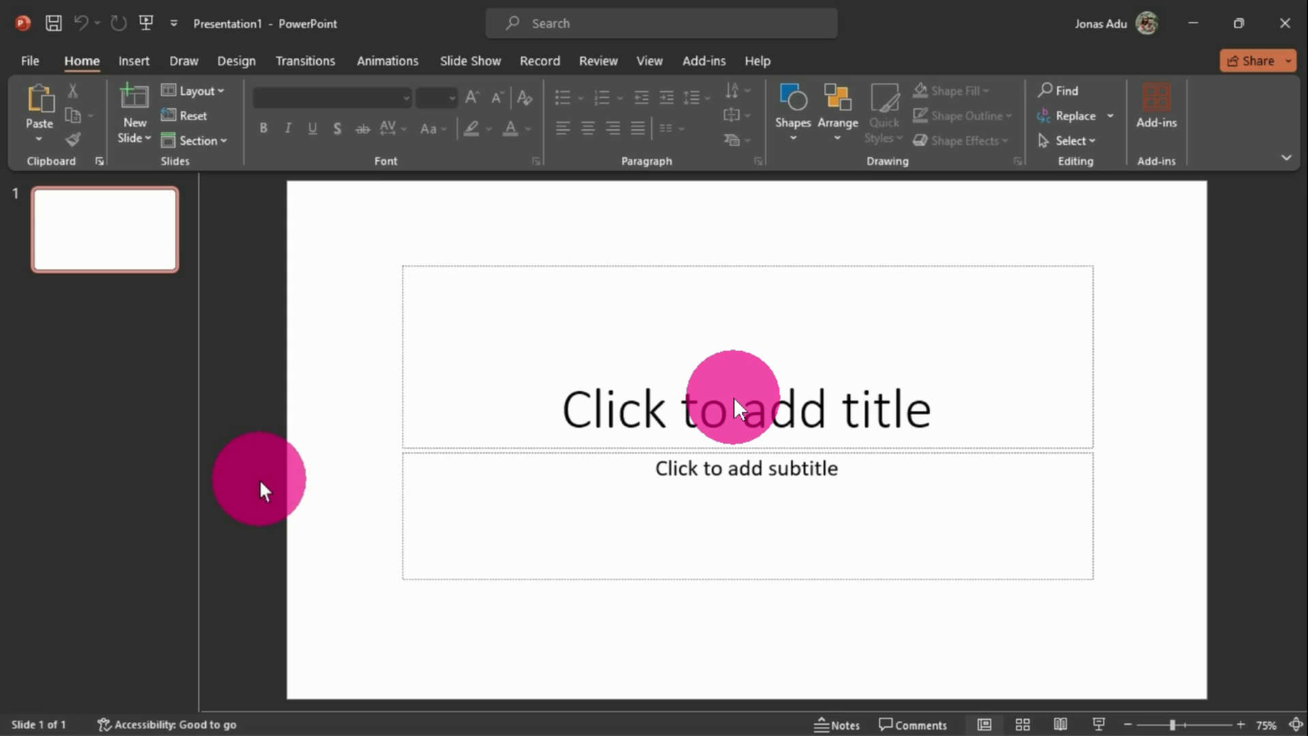
pyautogui.moveTo(370, 161)
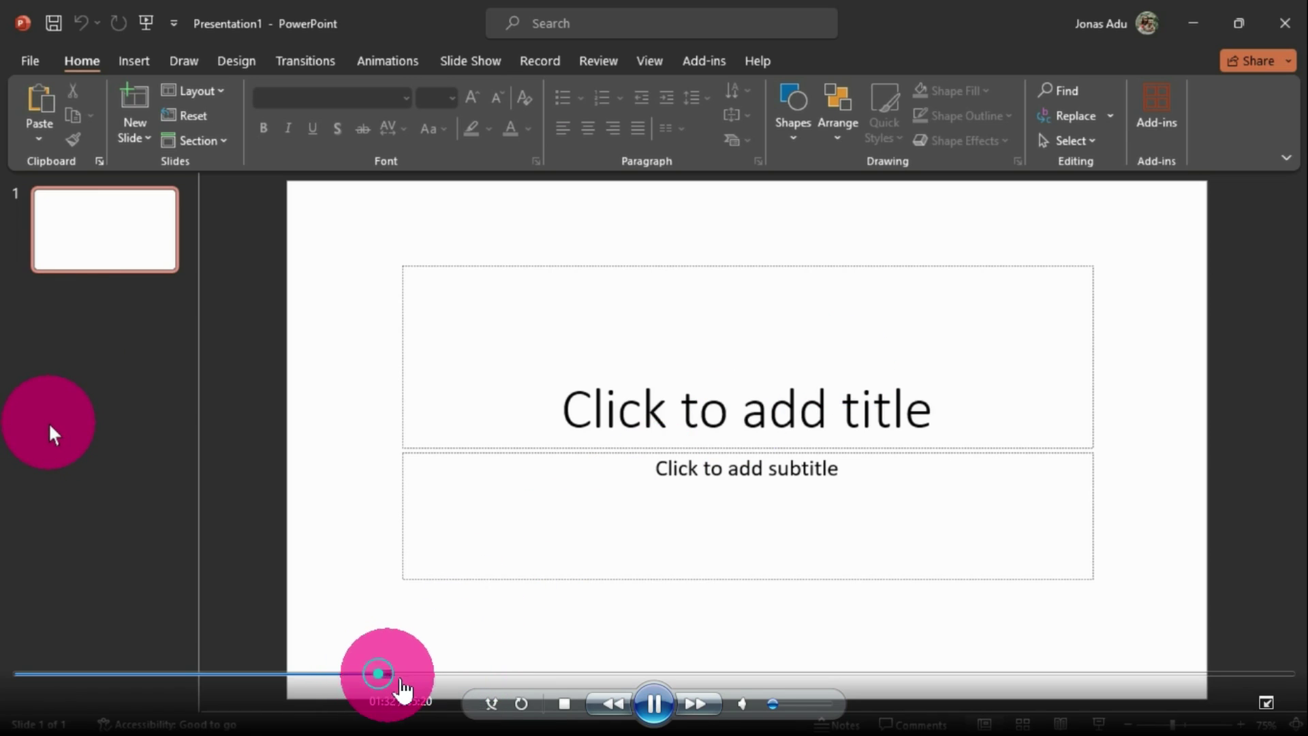
pyautogui.moveTo(394, 676); pyautogui.dragTo(531, 675)
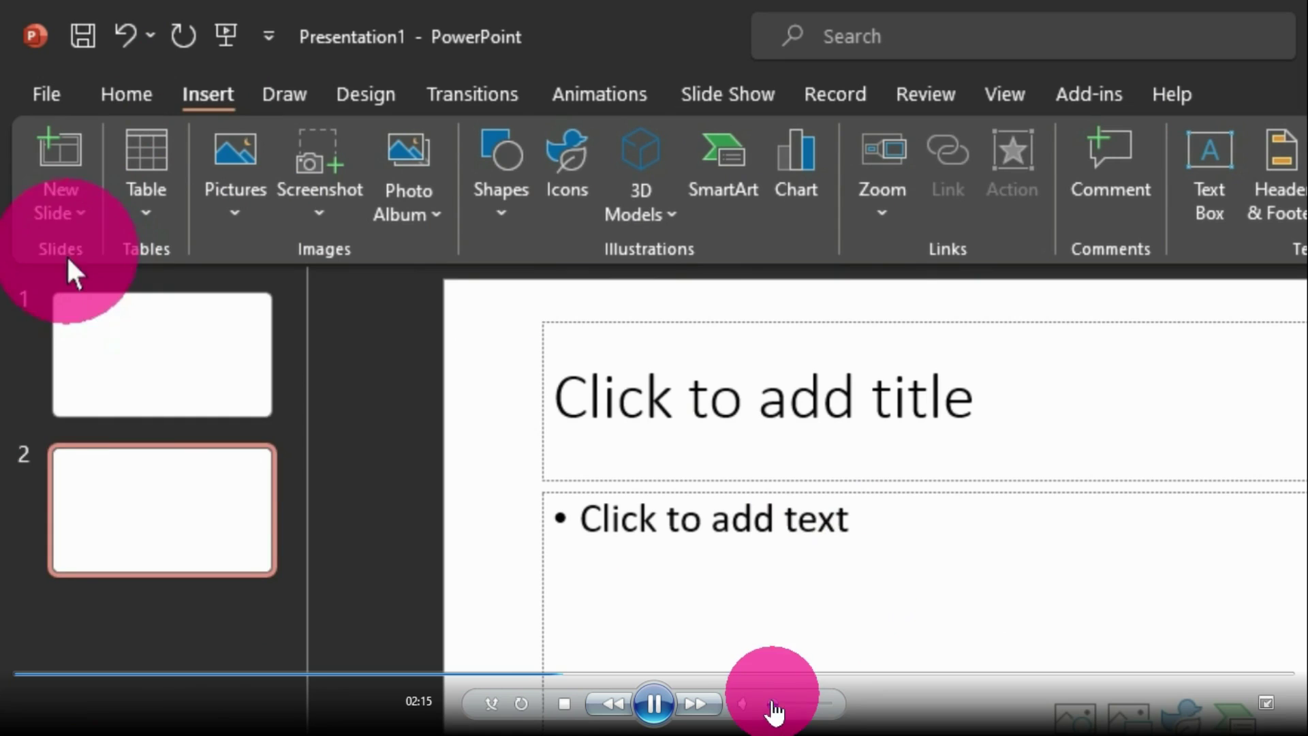
# - Set the video volume to about 33 and leave full screen
pyautogui.moveTo(771, 711); pyautogui.dragTo(828, 719)
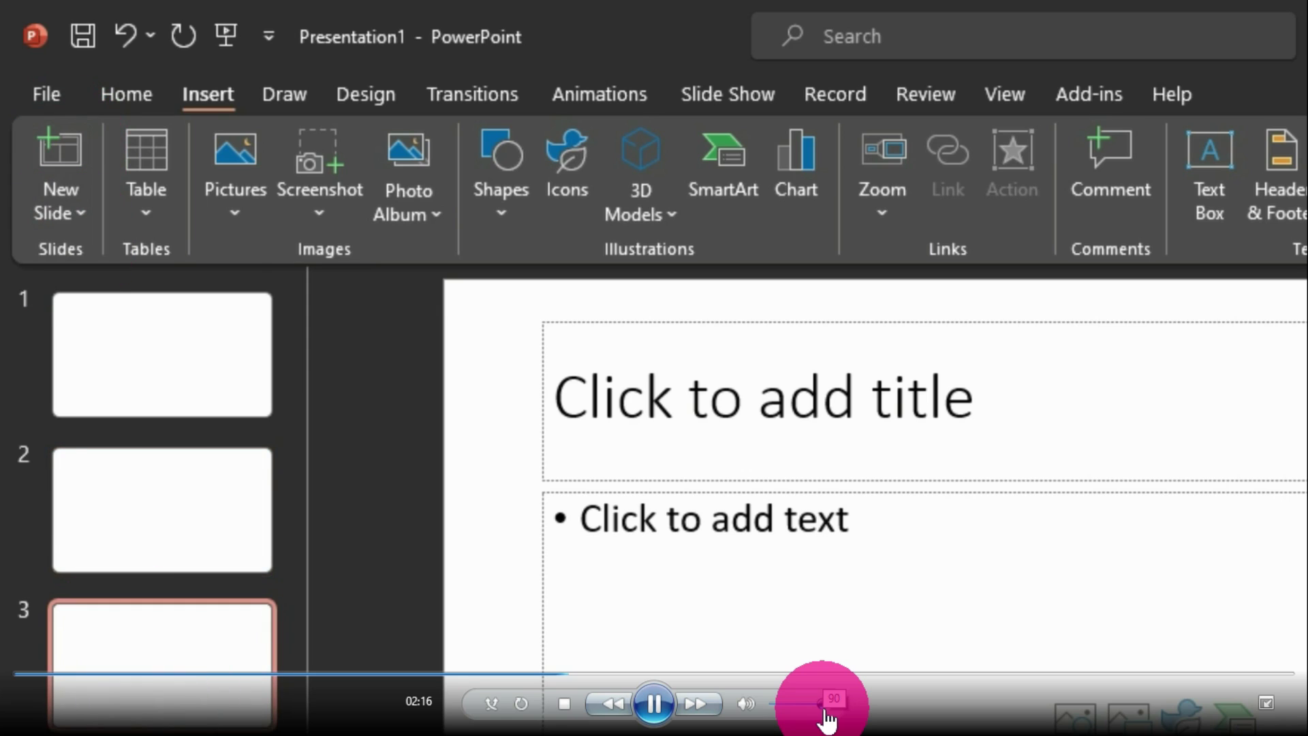
pyautogui.moveTo(827, 719); pyautogui.dragTo(756, 708)
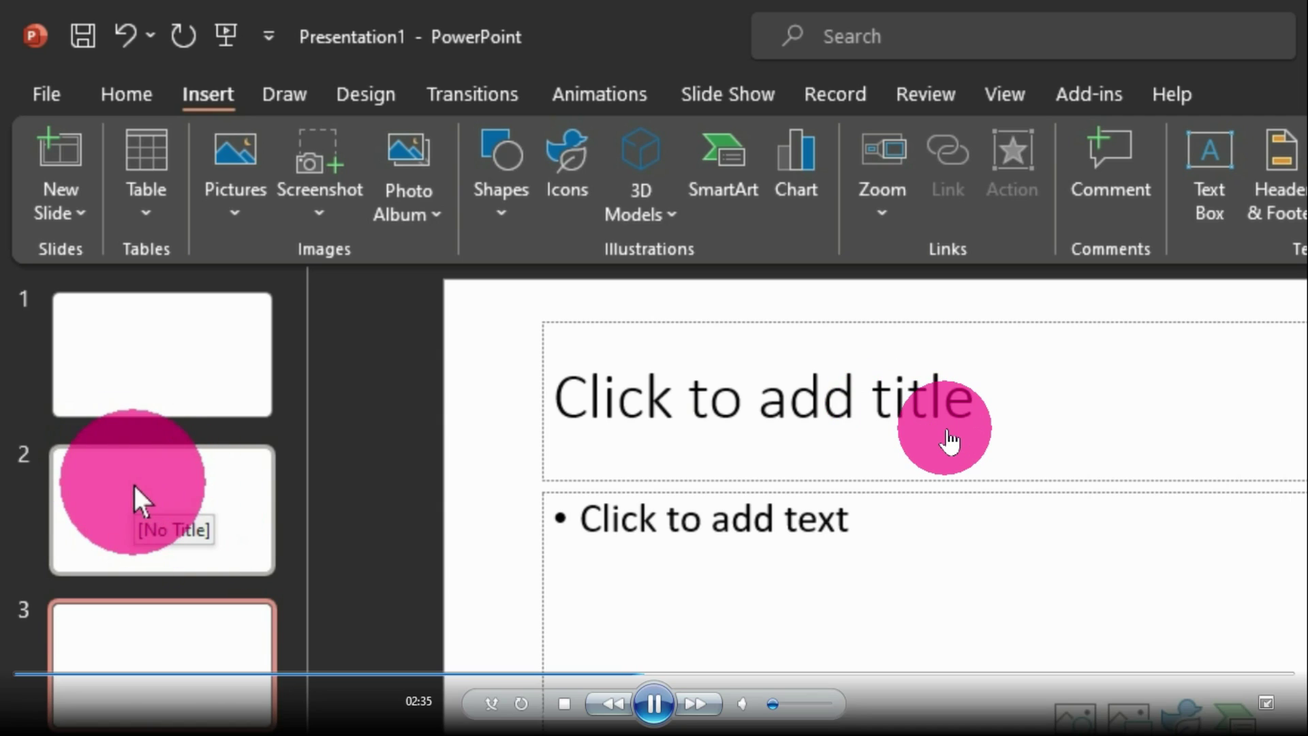
pyautogui.click(181, 496)
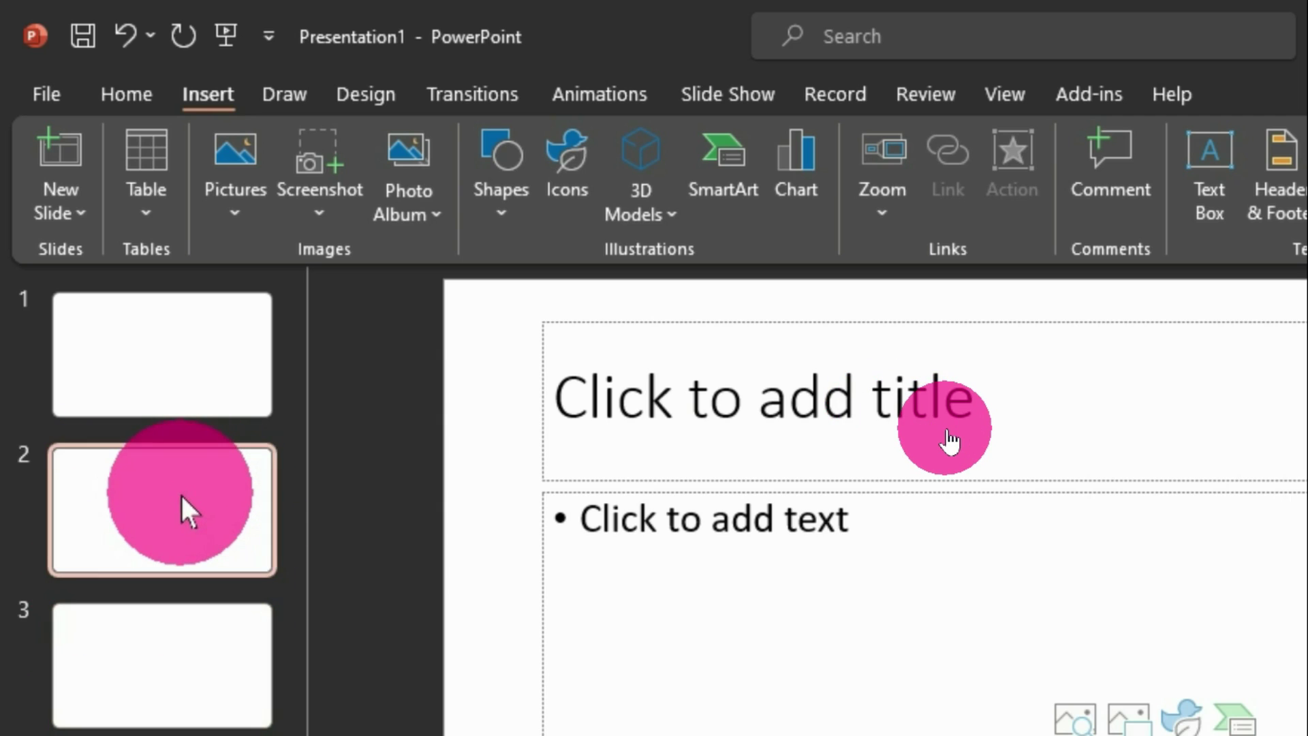
pyautogui.rightClick(181, 496)
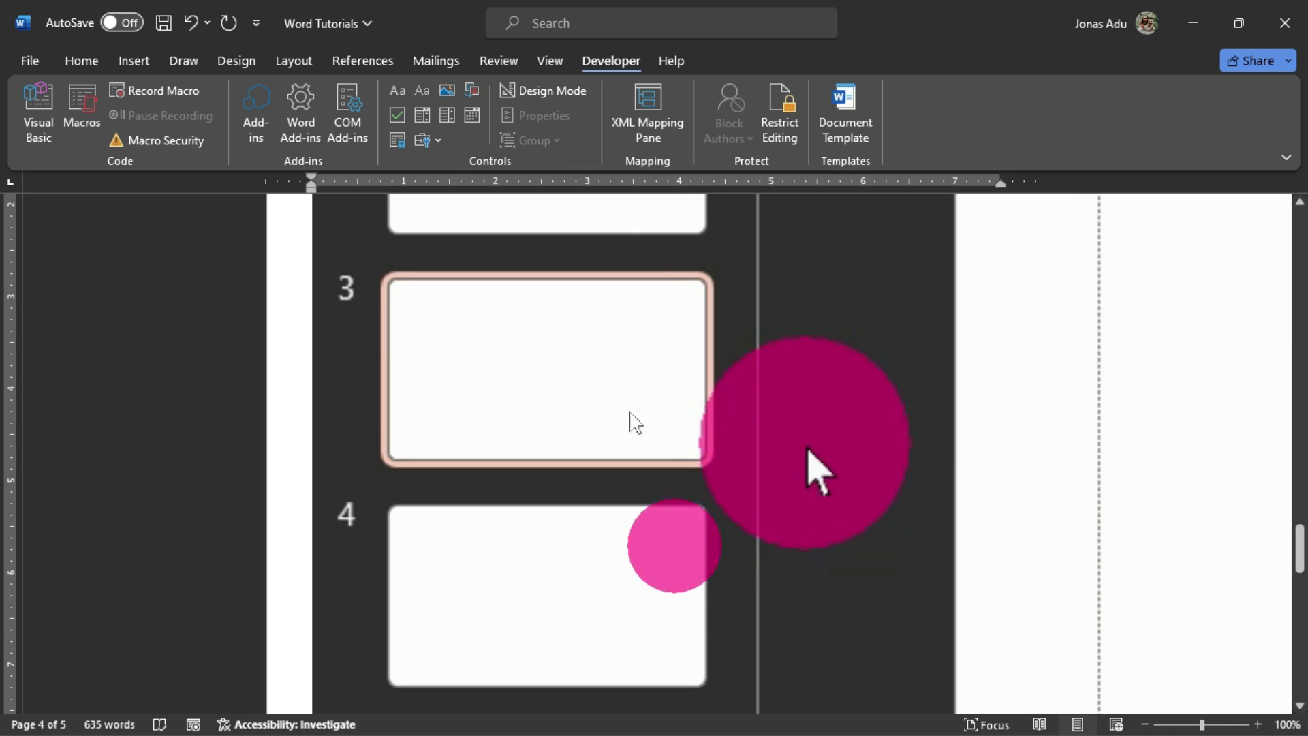
# - Switch Design Mode back on, stopping the G insert clip and leaving a black frame
pyautogui.click(542, 90)
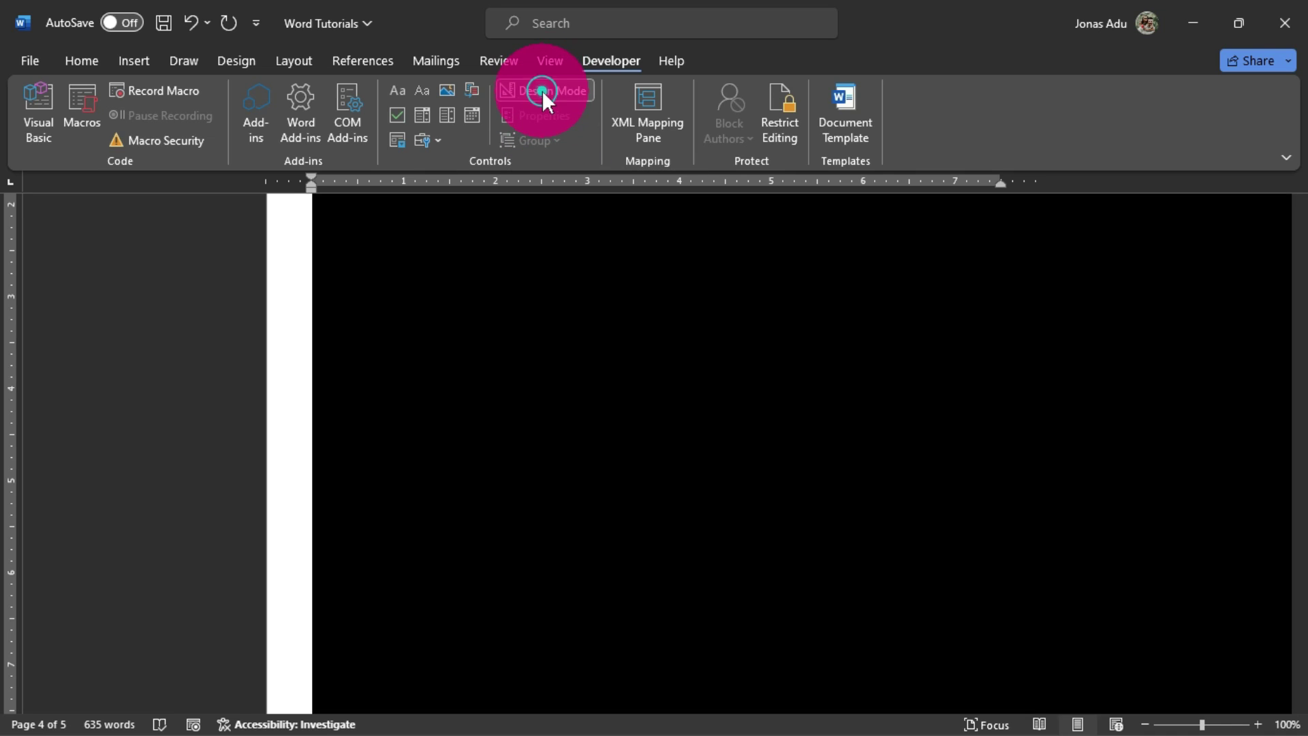